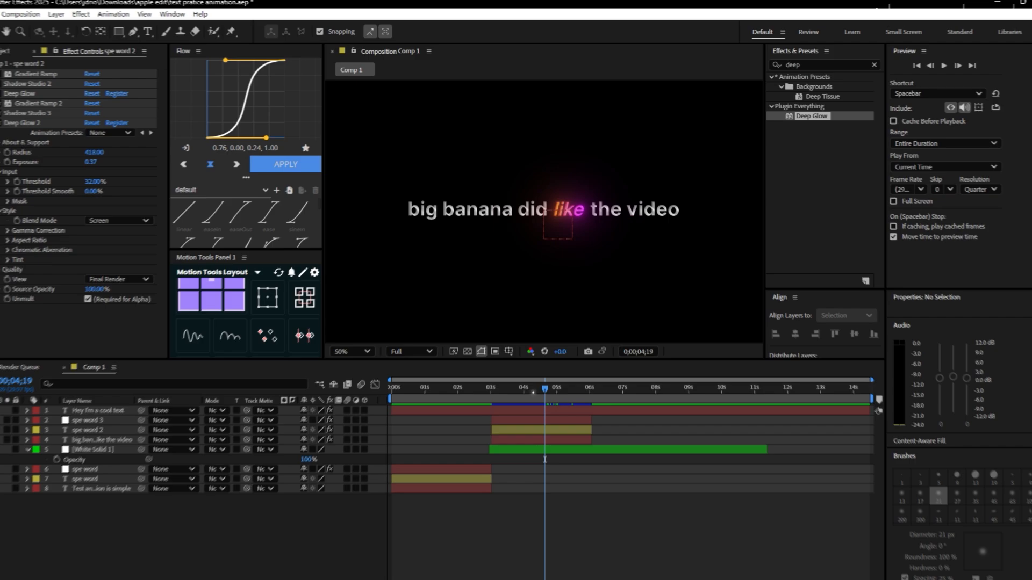
key(space)
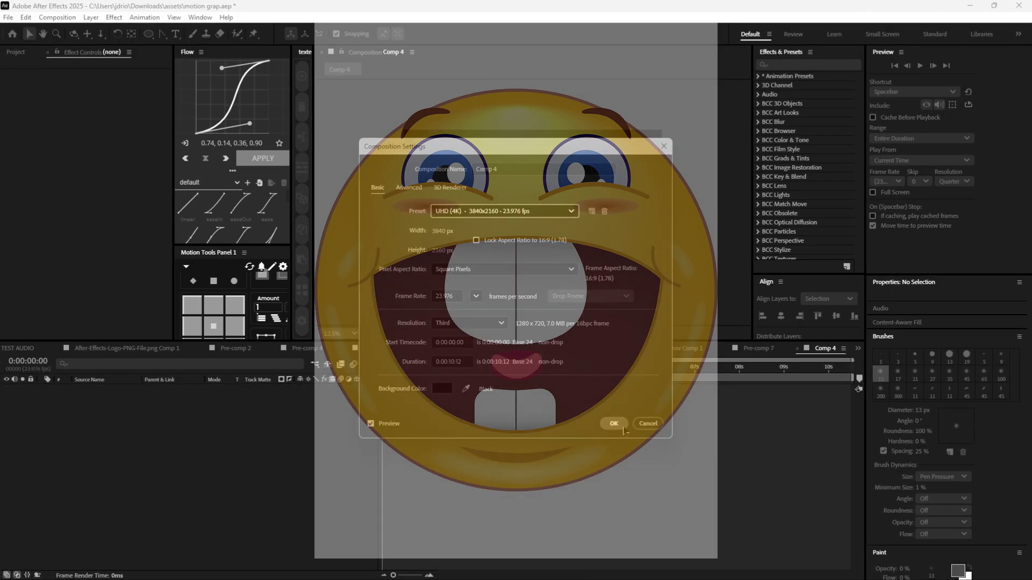
Confirm the composition settings with the UHD (4K) 3840x2160, 23.976 fps preset
click(614, 423)
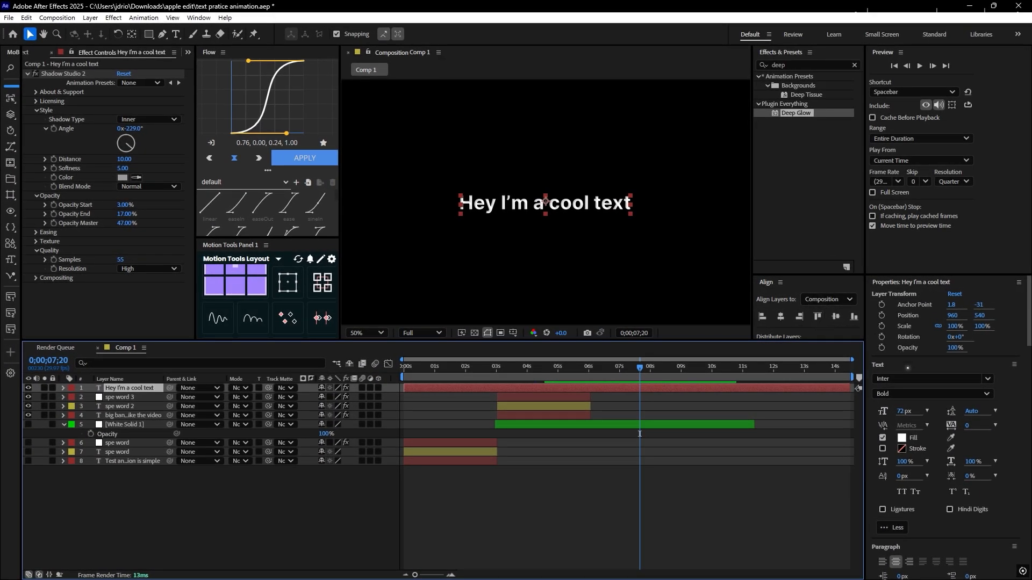
Browse the font list for the "Hey I'm a cool text" layer and search it for "sf"
click(902, 379)
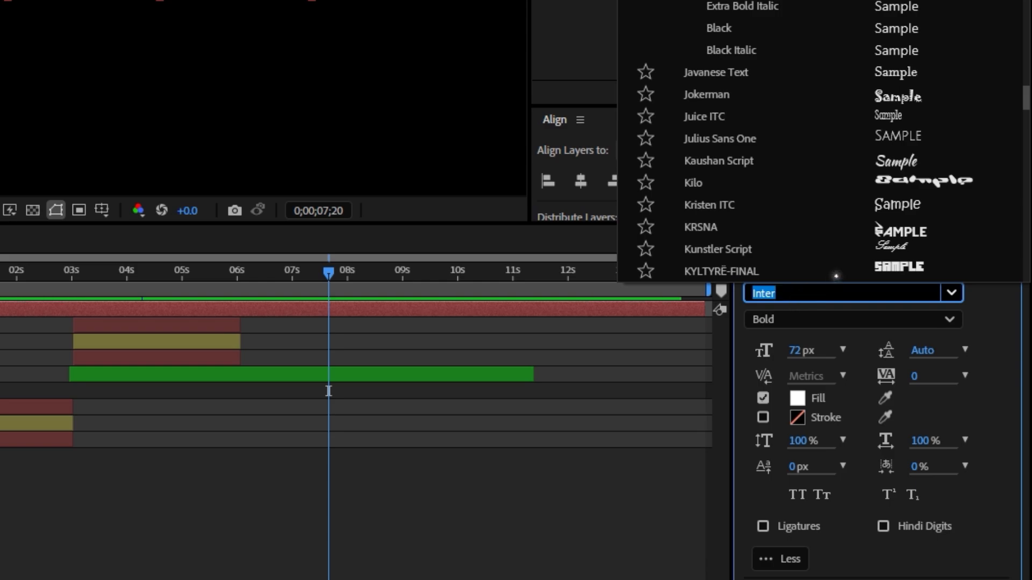
click(568, 332)
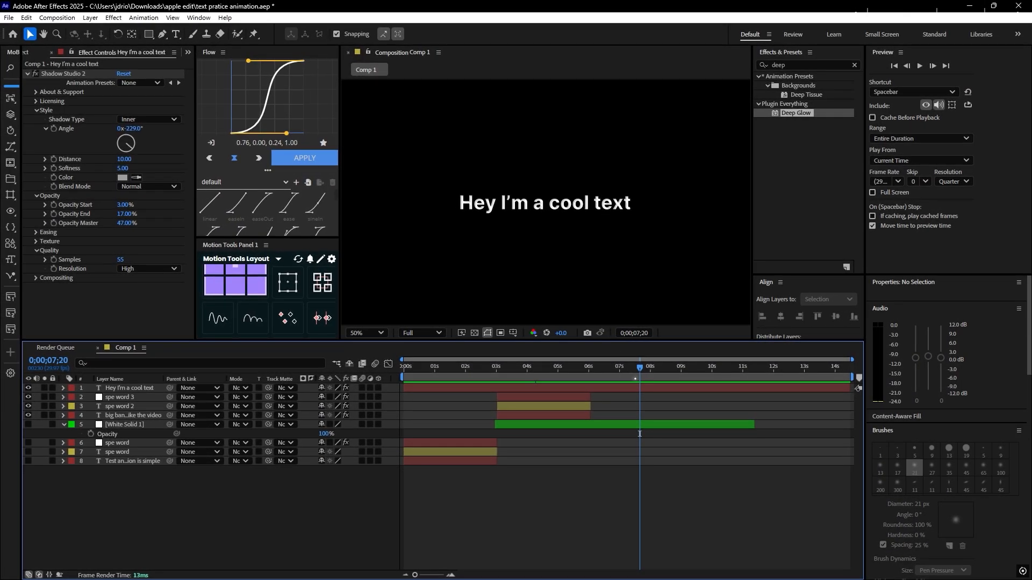
click(613, 204)
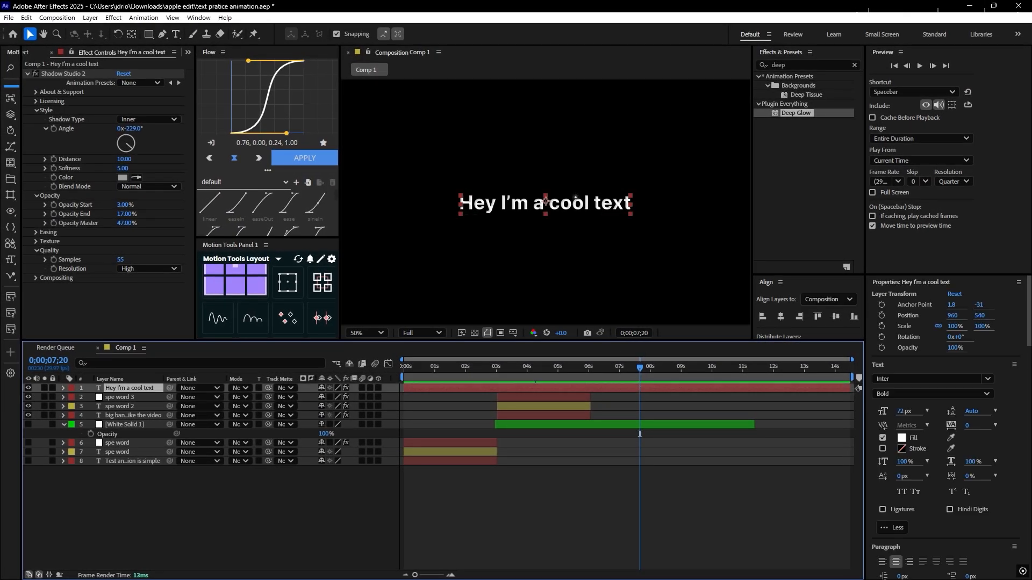
scroll(576, 197, down, 1)
scroll(579, 220, up, 1)
click(698, 403)
click(597, 210)
click(901, 381)
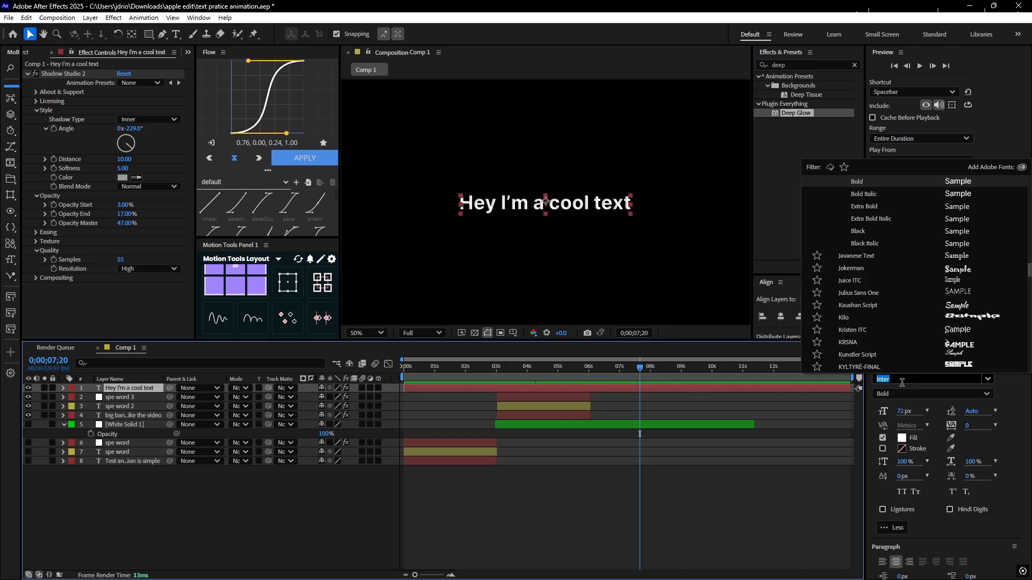
text(sf)
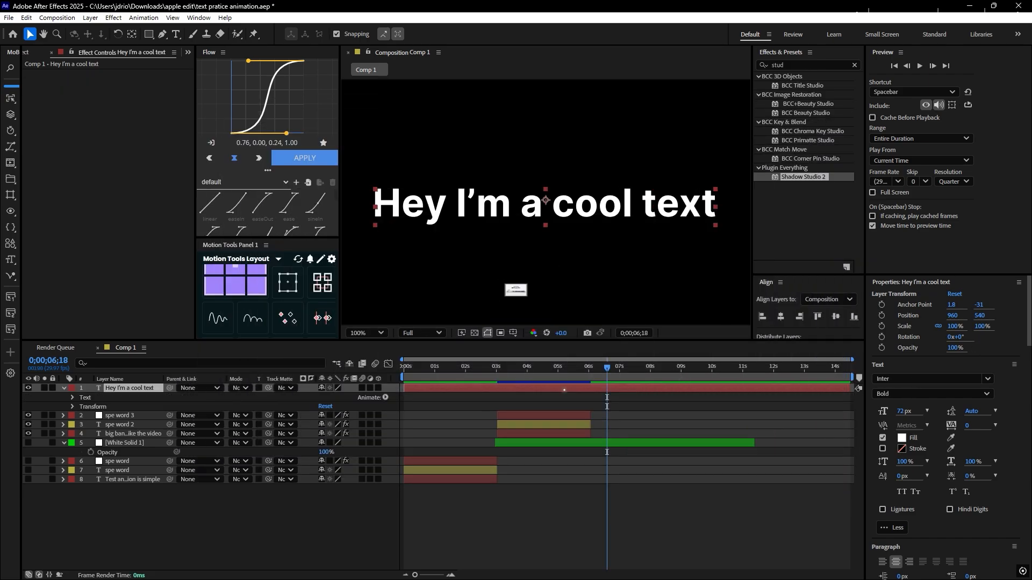
Set the shadow type of the text layer's second Shadow Studio effect to Inner
scroll(555, 245, down, 1)
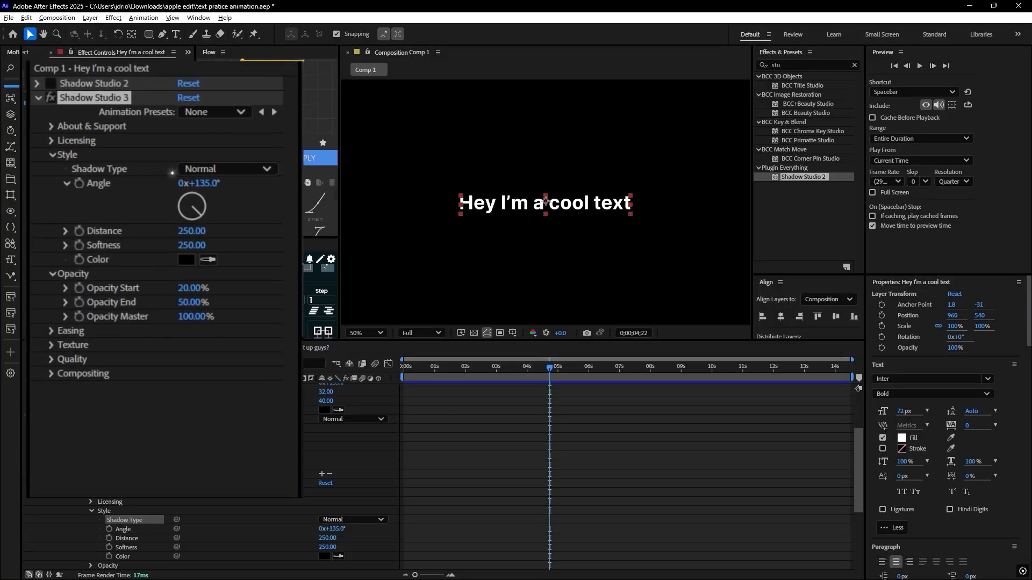
click(204, 169)
click(231, 205)
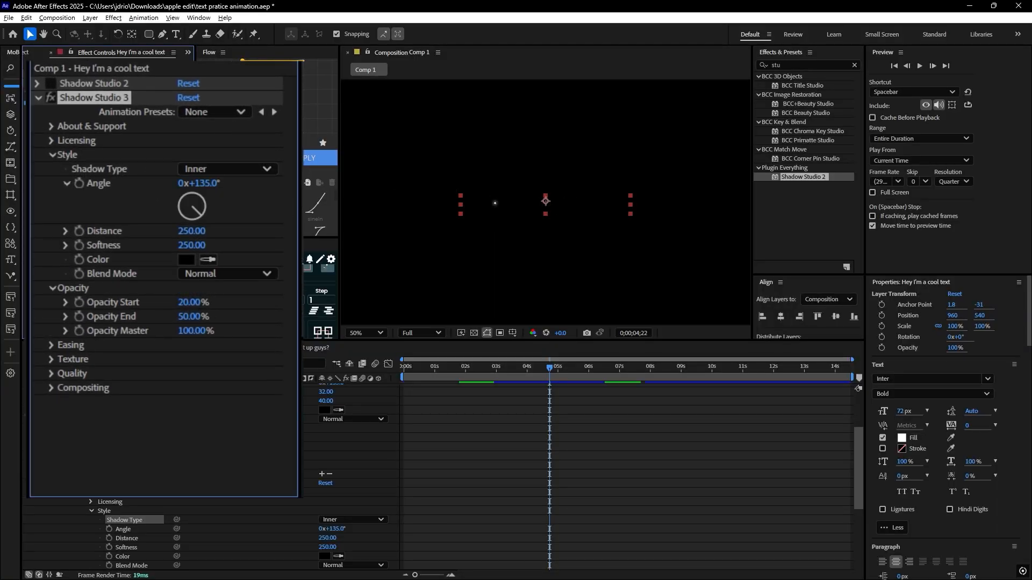
Set the inner shadow's Opacity Start to 4%, Opacity End to 15% and Opacity Master to 35%
scroll(518, 215, up, 1)
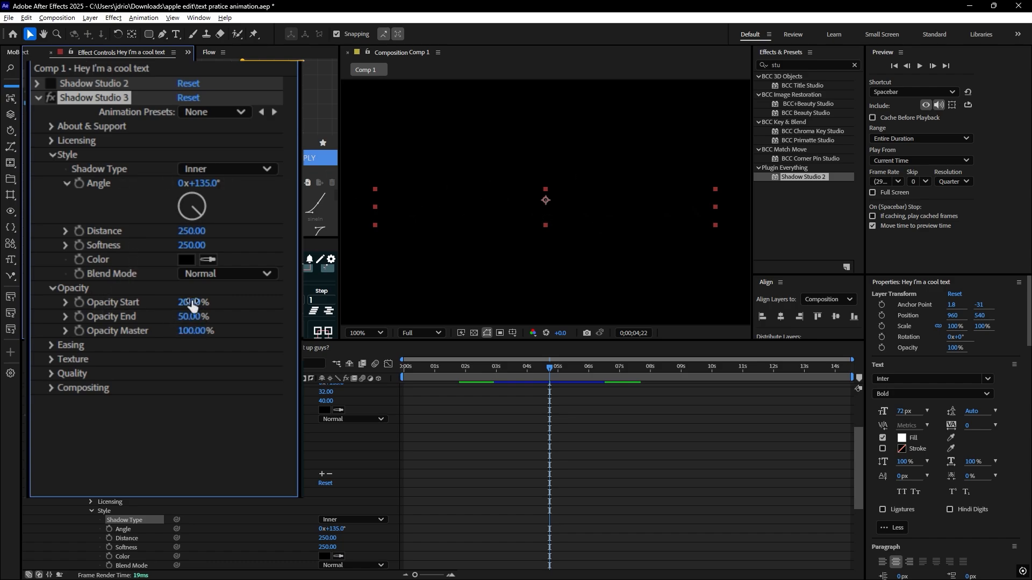
drag(196, 302, 140, 341)
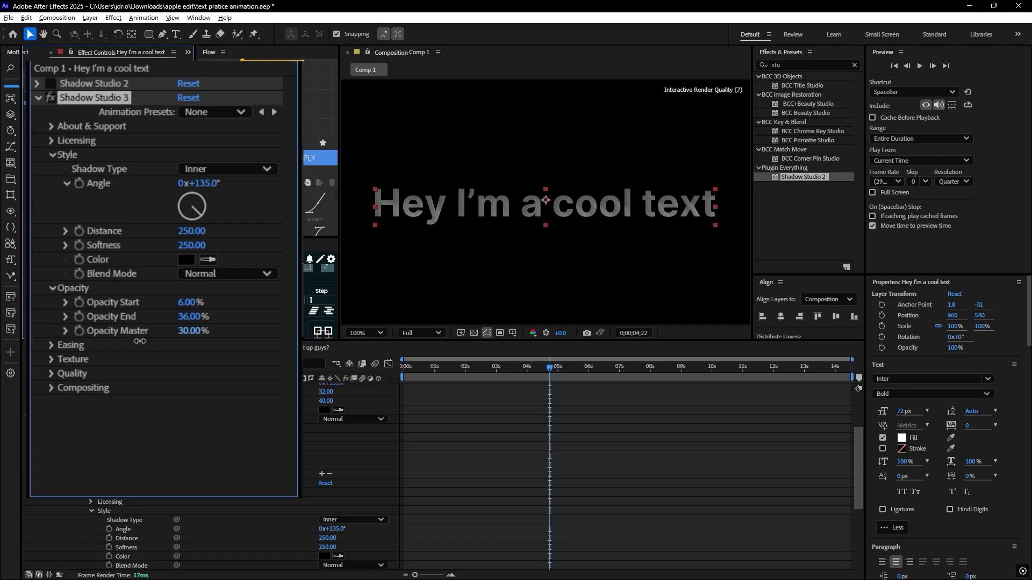
drag(144, 341, 149, 342)
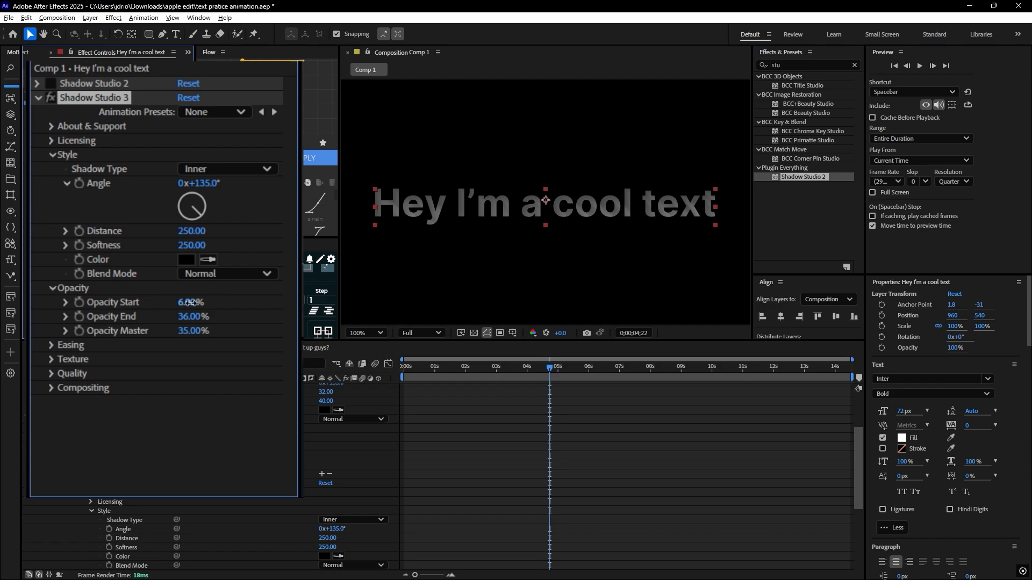
mouse_move(189, 303)
mouse_down()
mouse_move(171, 321)
mouse_move(196, 318)
mouse_up()
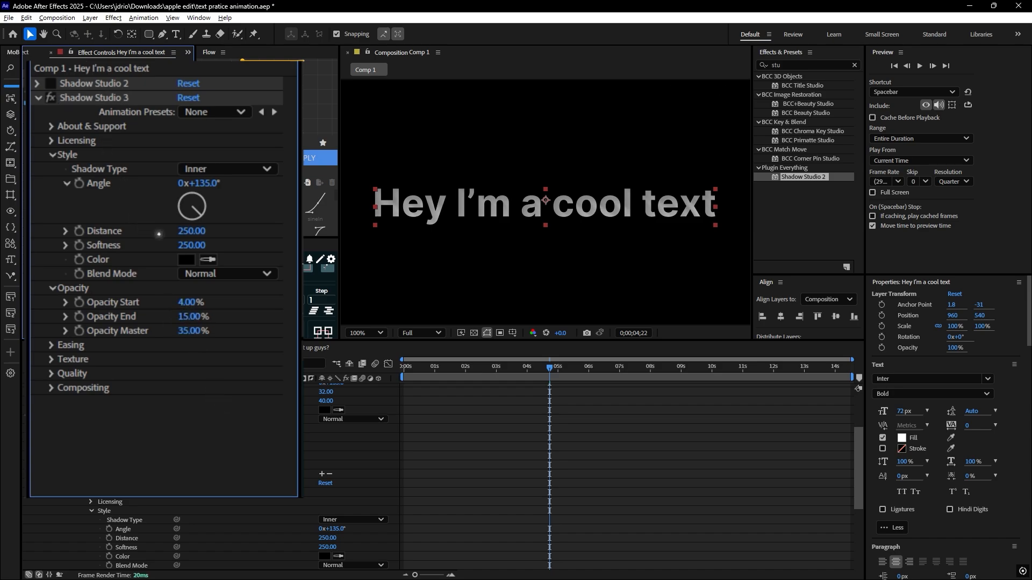
Reduce the inner shadow's Distance to 30 and Softness to 22
drag(183, 230, 6, 178)
scroll(479, 189, up, 1)
mouse_move(186, 233)
mouse_down()
mouse_move(237, 237)
mouse_move(52, 258)
mouse_up()
scroll(505, 254, down, 1)
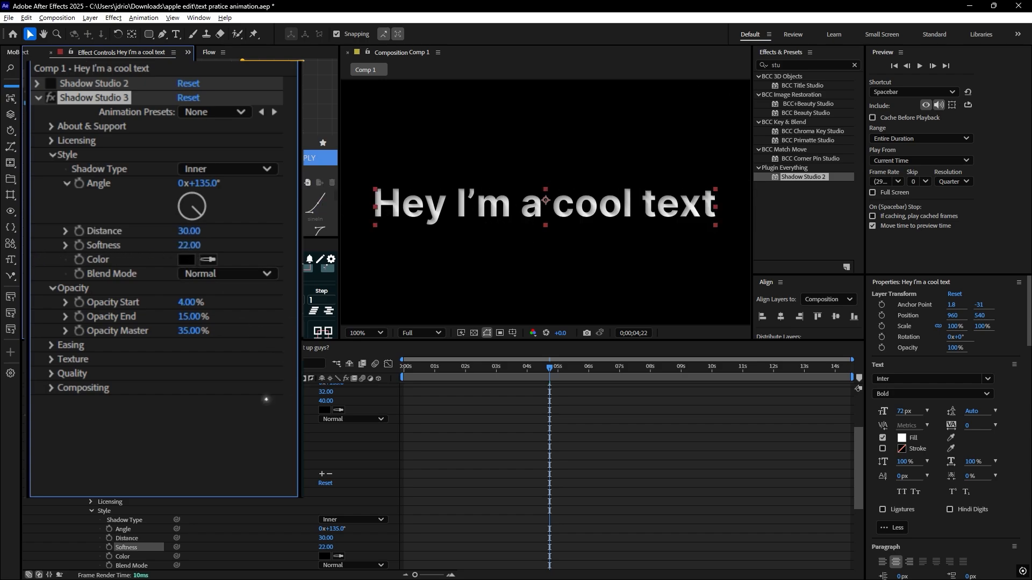
Raise the inner shadow's quality to 50 samples and High resolution
click(51, 374)
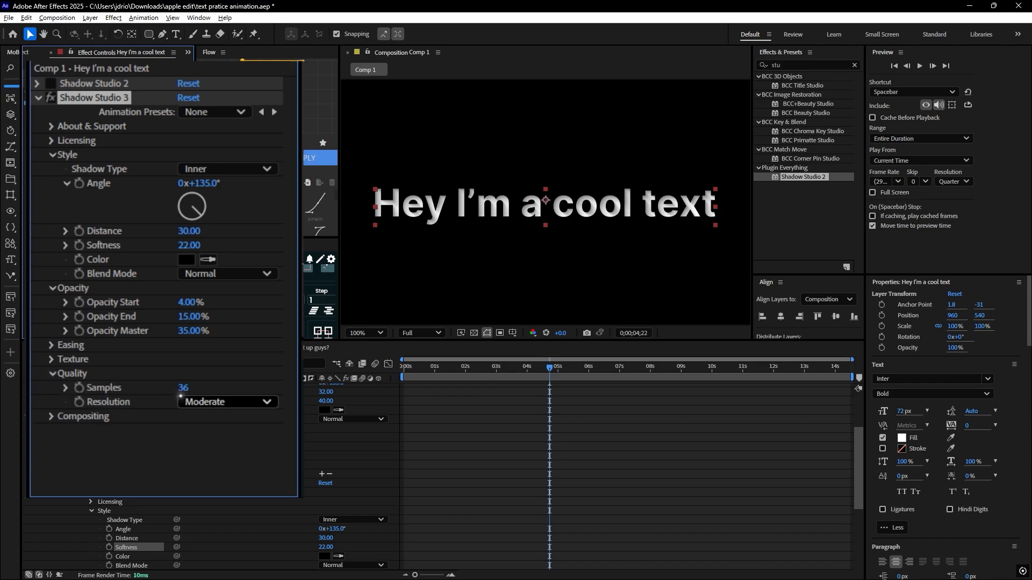
drag(184, 392, 280, 402)
click(245, 403)
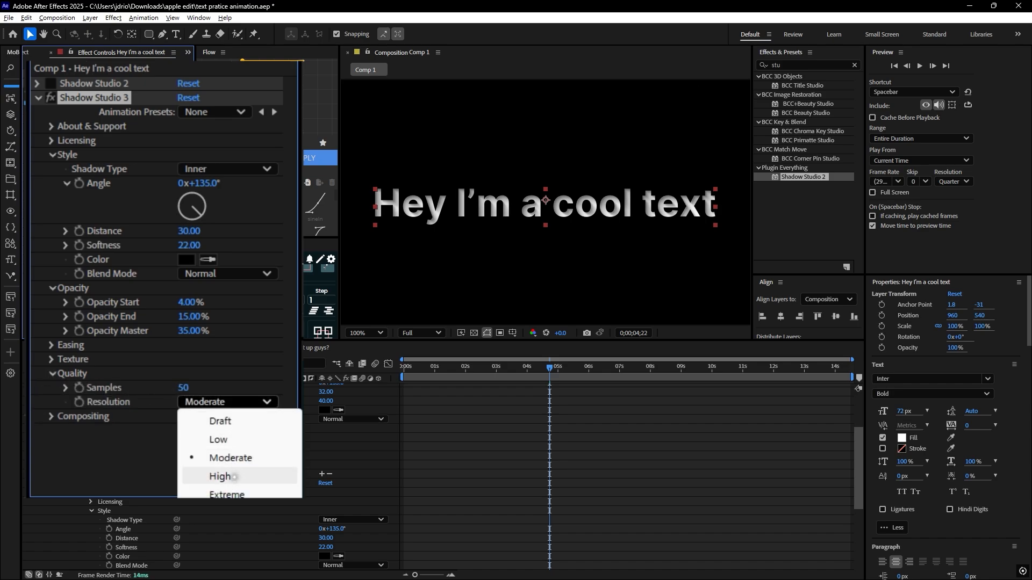
click(269, 477)
scroll(508, 241, up, 2)
scroll(514, 237, down, 2)
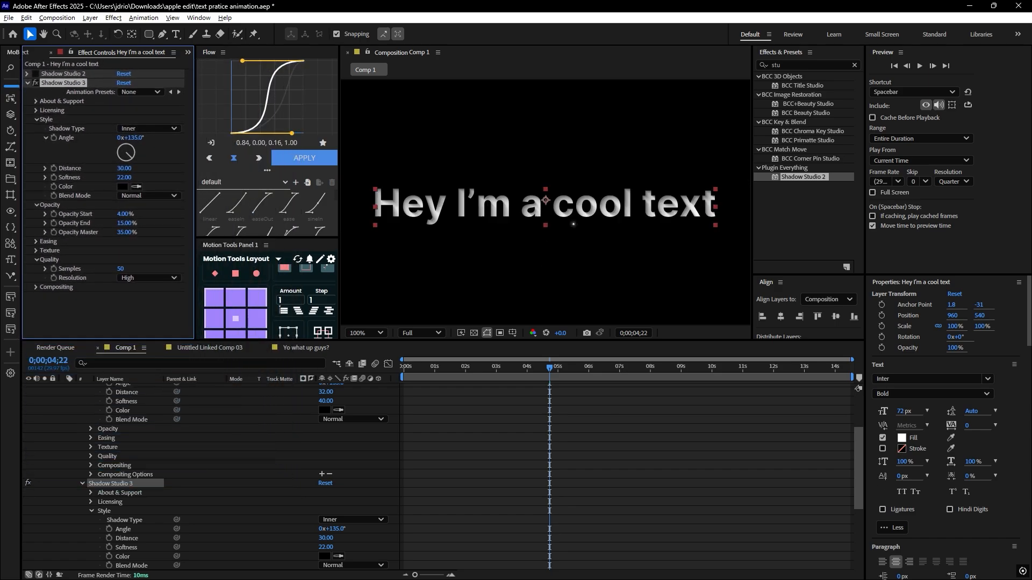
scroll(540, 212, up, 1)
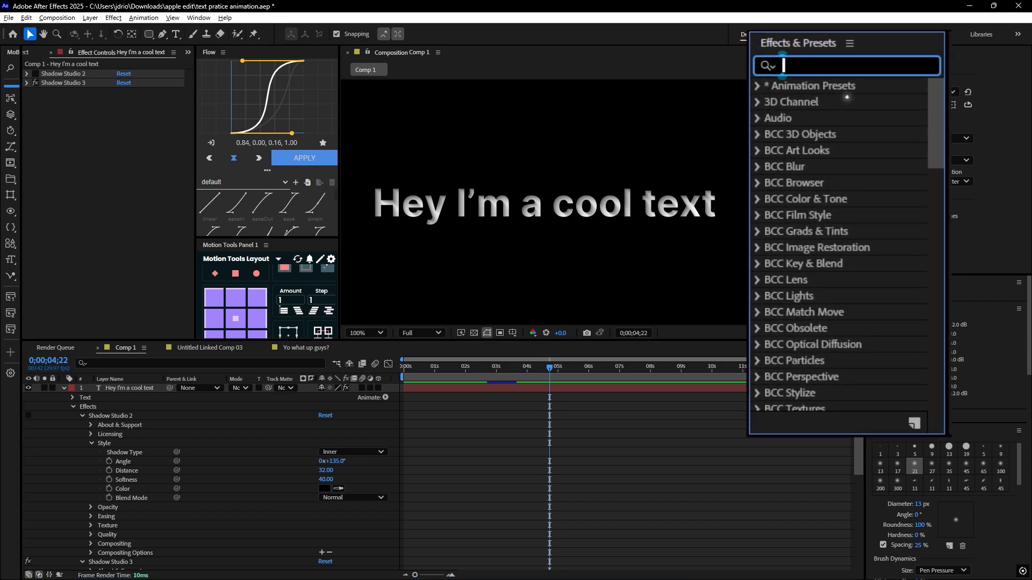
Apply Gradient Ramp to the "Hey I'm a cool text" layer with a pink start color and an orange end color
text(grad)
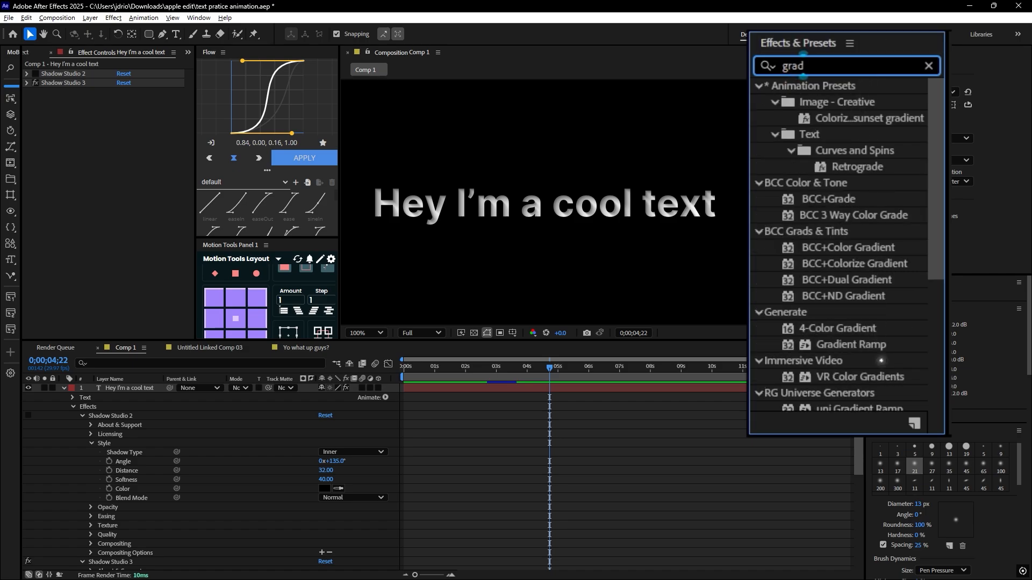
double_click(851, 345)
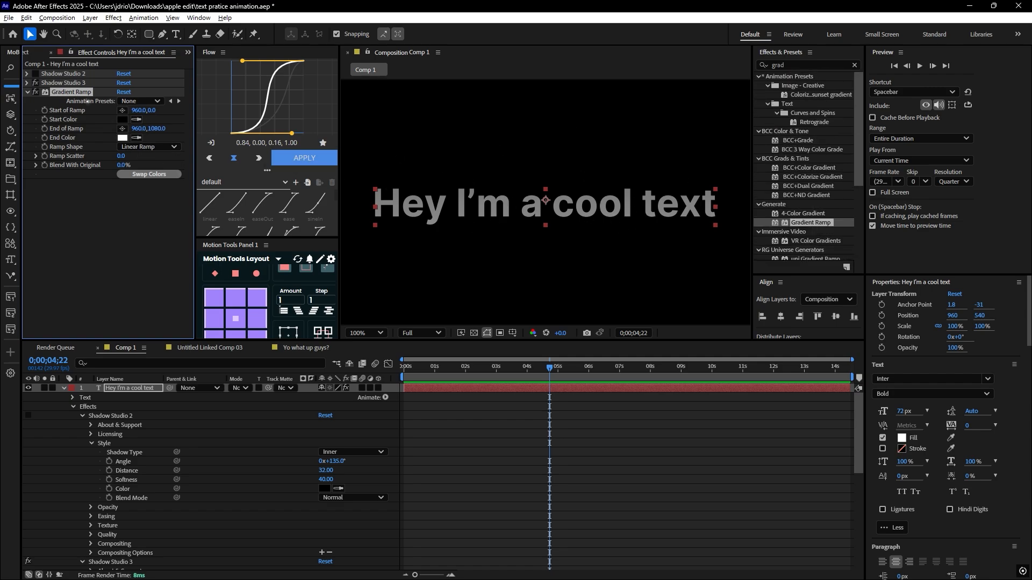
click(122, 119)
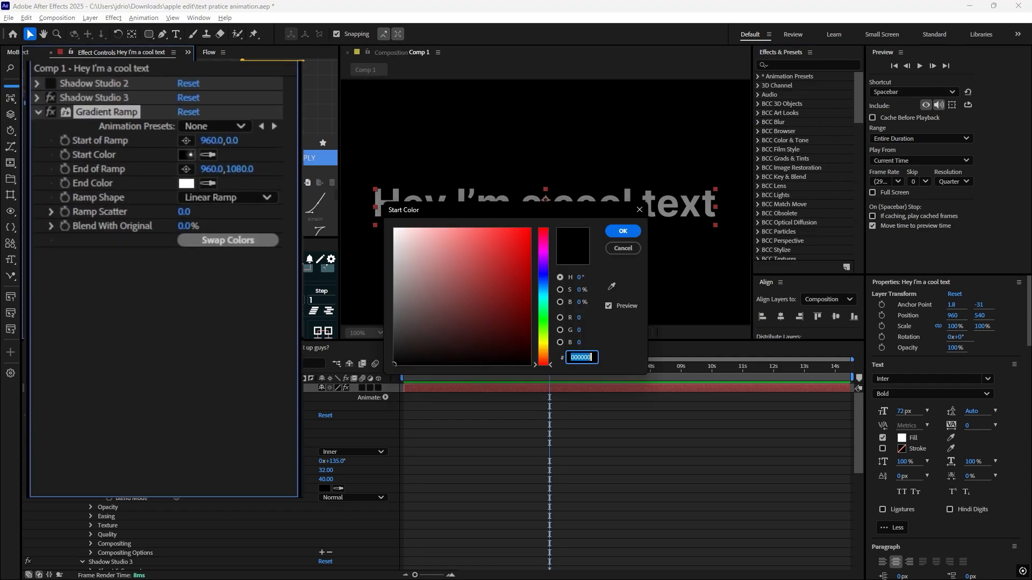
text(FF58B2)
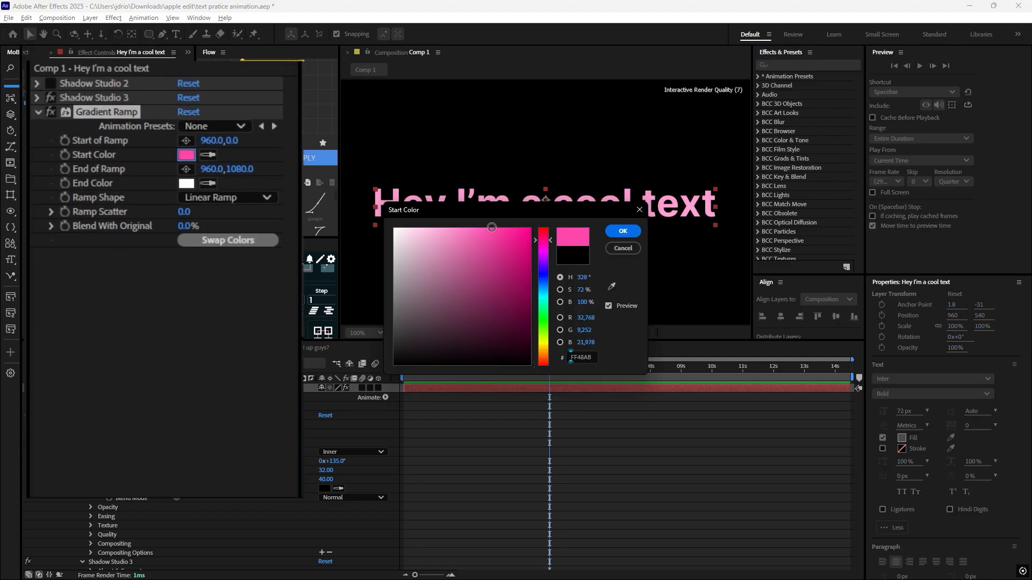
click(623, 231)
click(186, 182)
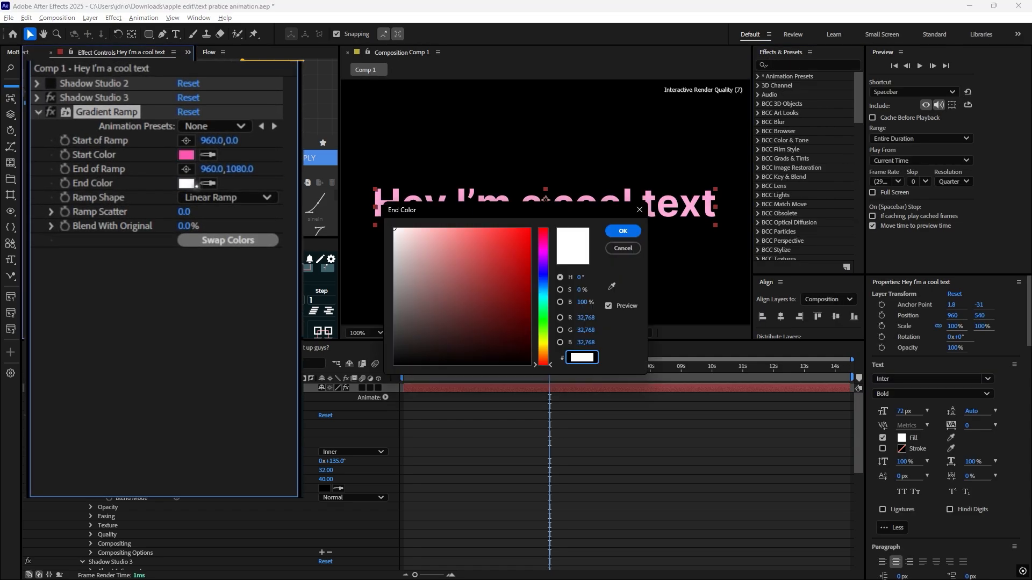
click(544, 328)
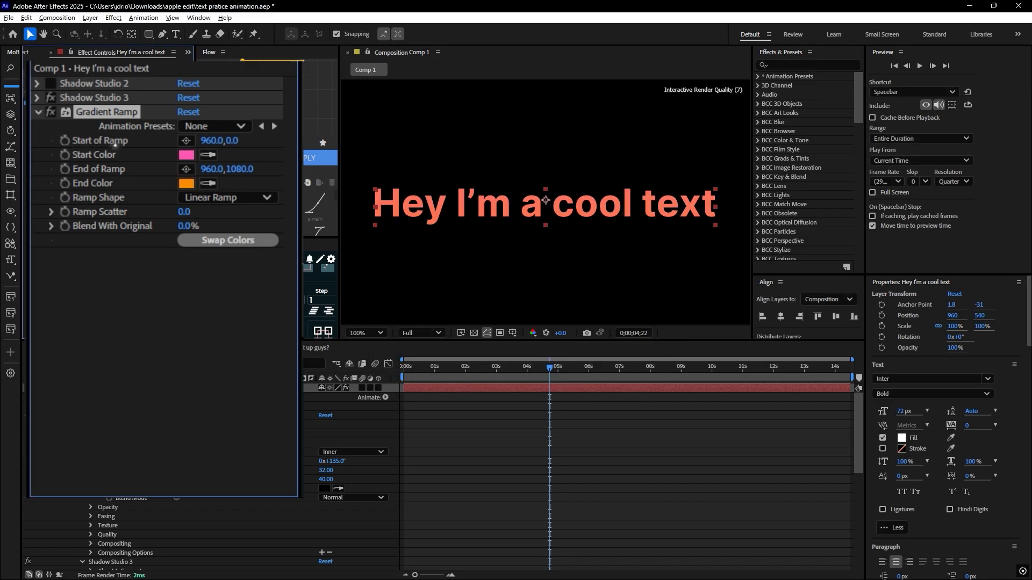
Place the linear ramp's start at about 635, 510 by the text's upper-left corner and its end at about 1282, 600 by the lower-right corner
click(186, 141)
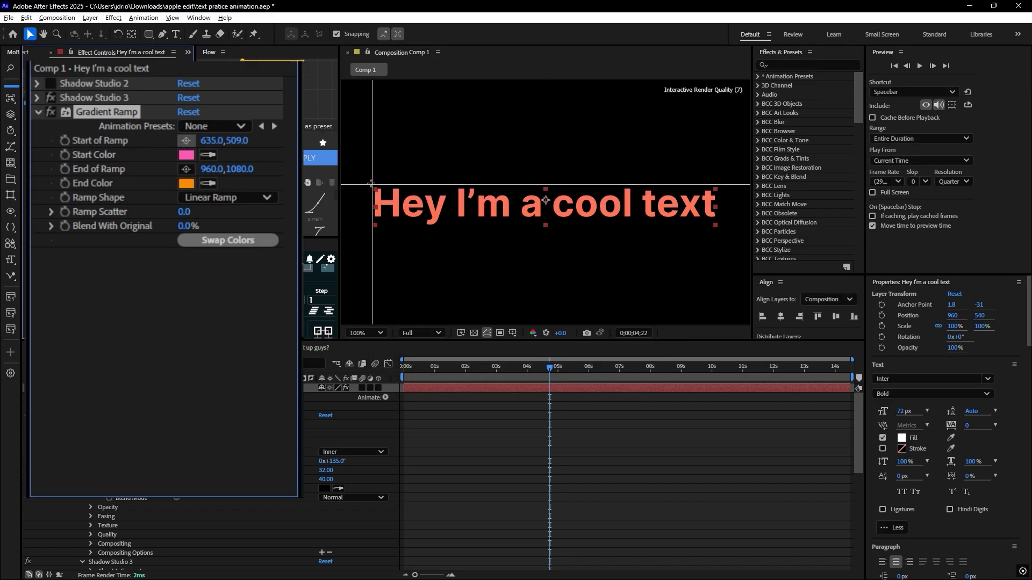
click(371, 184)
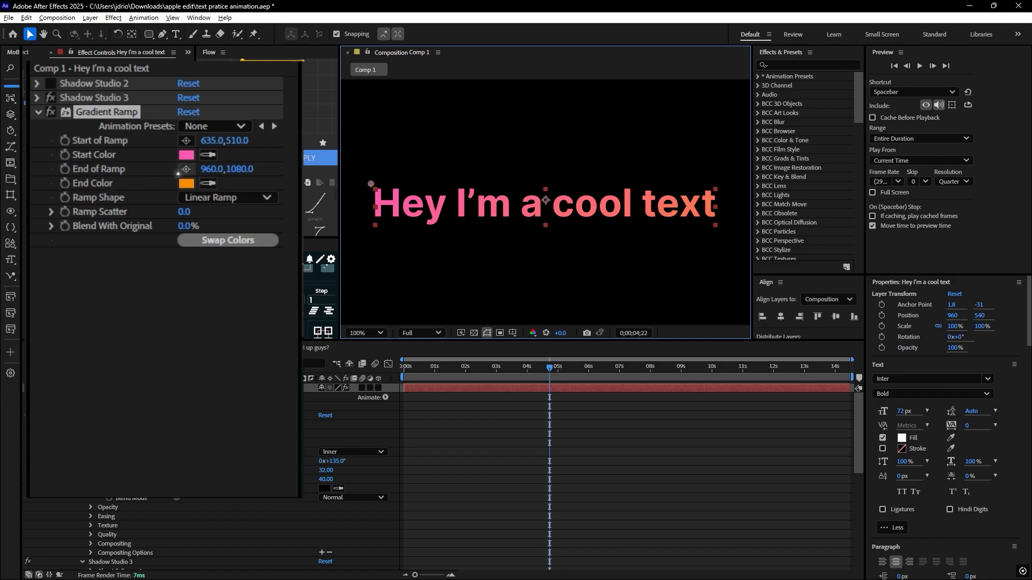
click(185, 168)
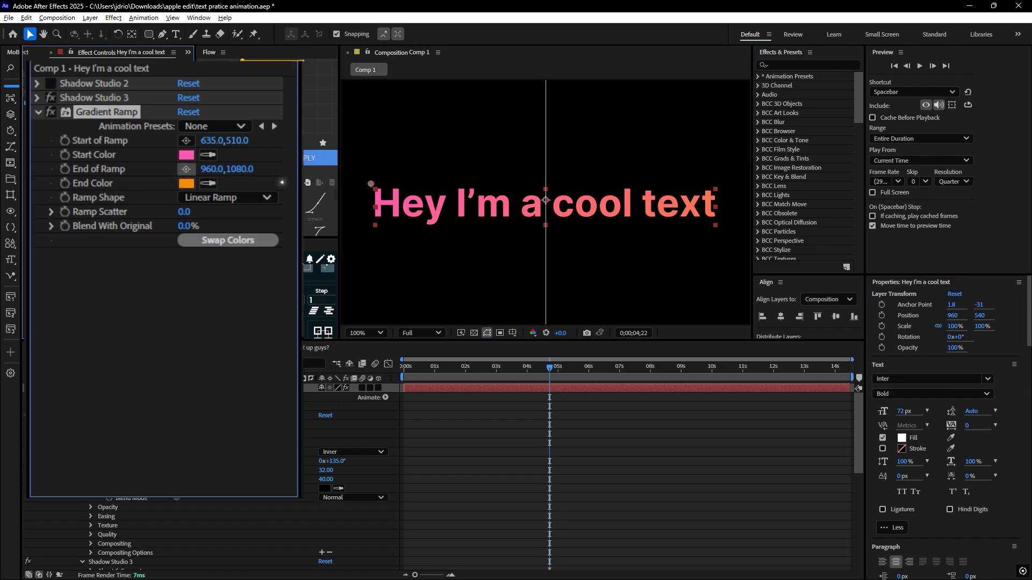
click(723, 219)
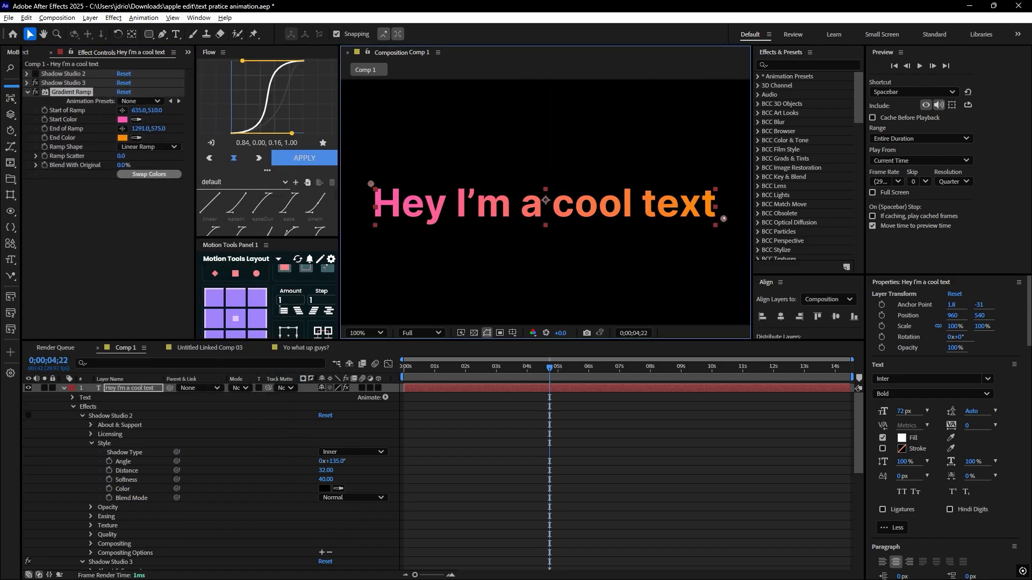
drag(724, 219, 695, 244)
drag(622, 171, 606, 173)
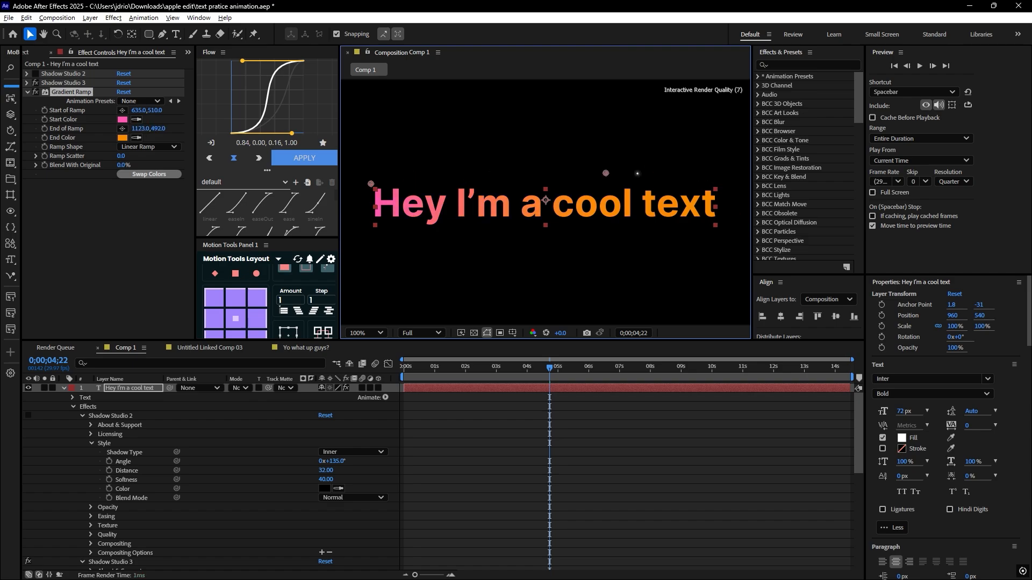
click(156, 147)
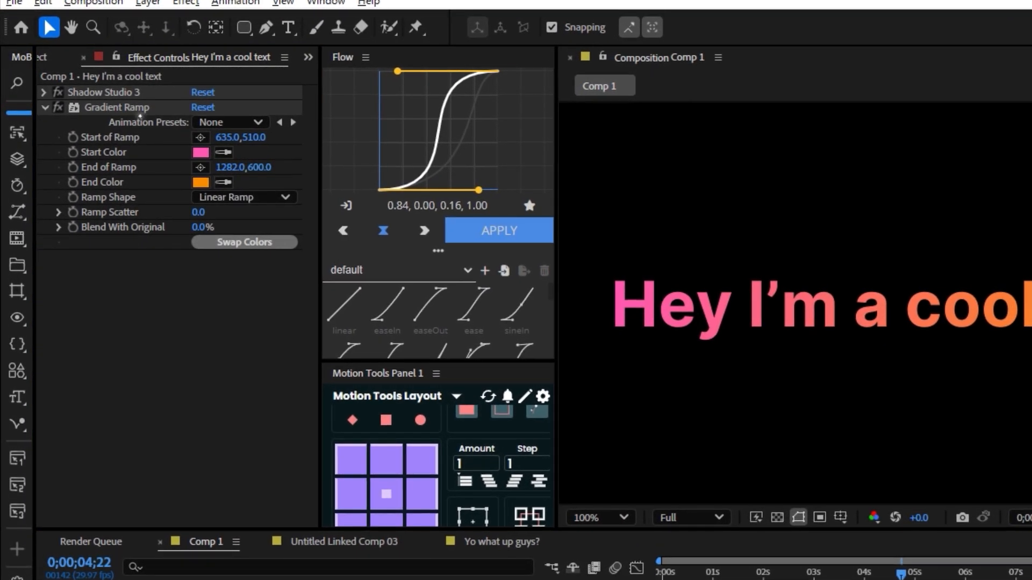
Move Gradient Ramp above the Shadow Studio effect in the text layer's effect order and inspect the text up close
click(116, 109)
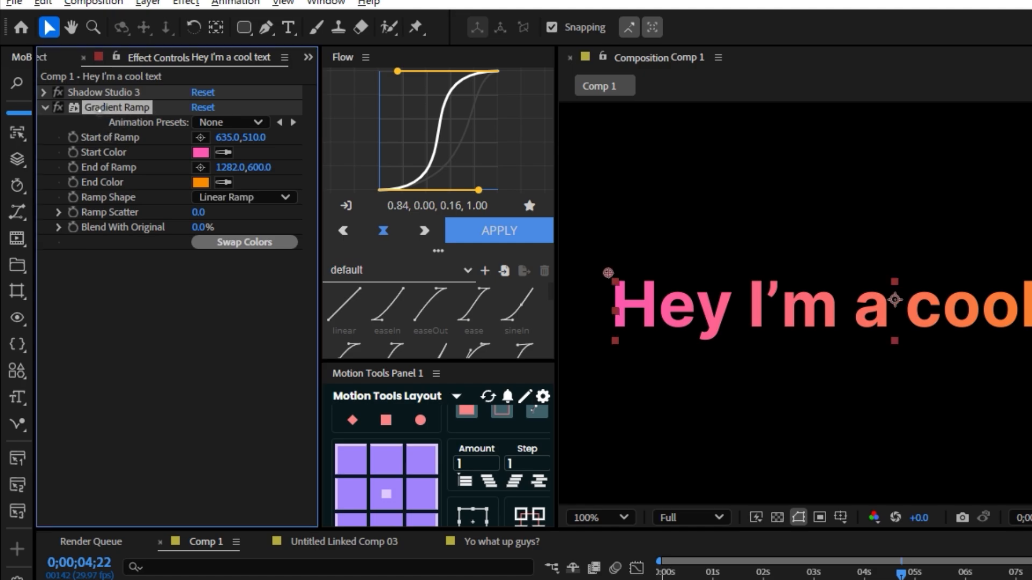
drag(98, 108, 115, 90)
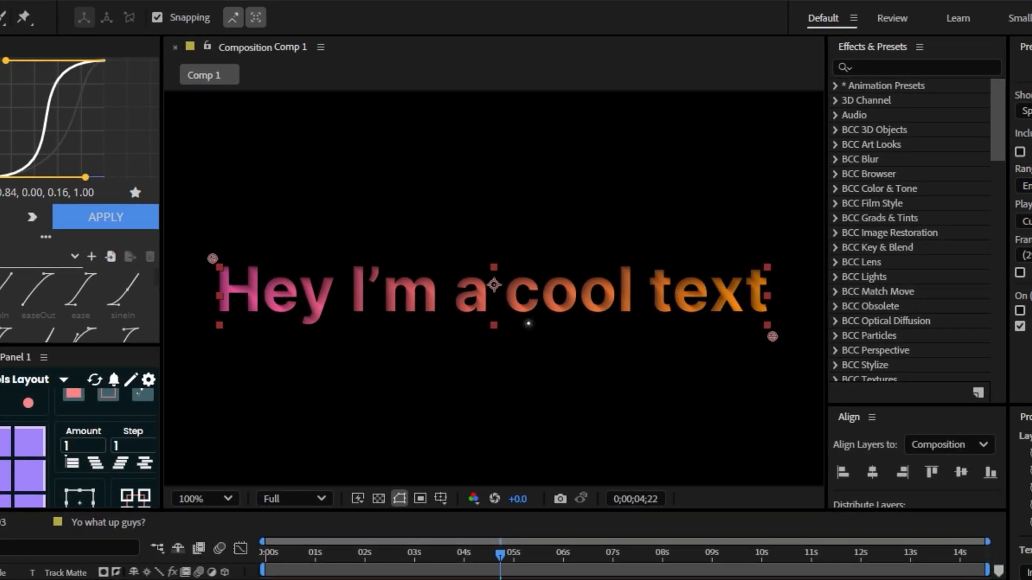
scroll(507, 298, up, 1)
scroll(506, 299, down, 2)
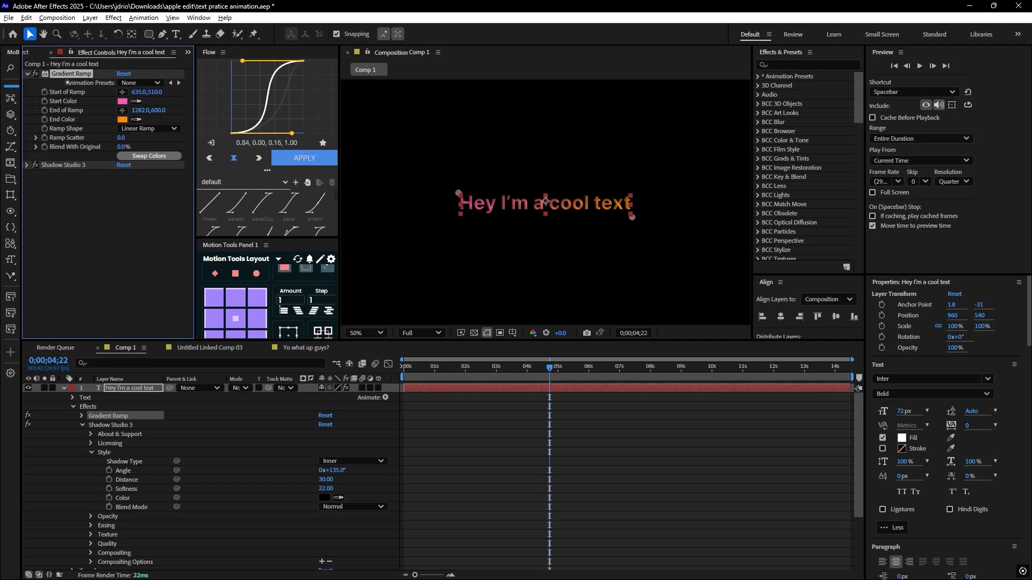
key(period)
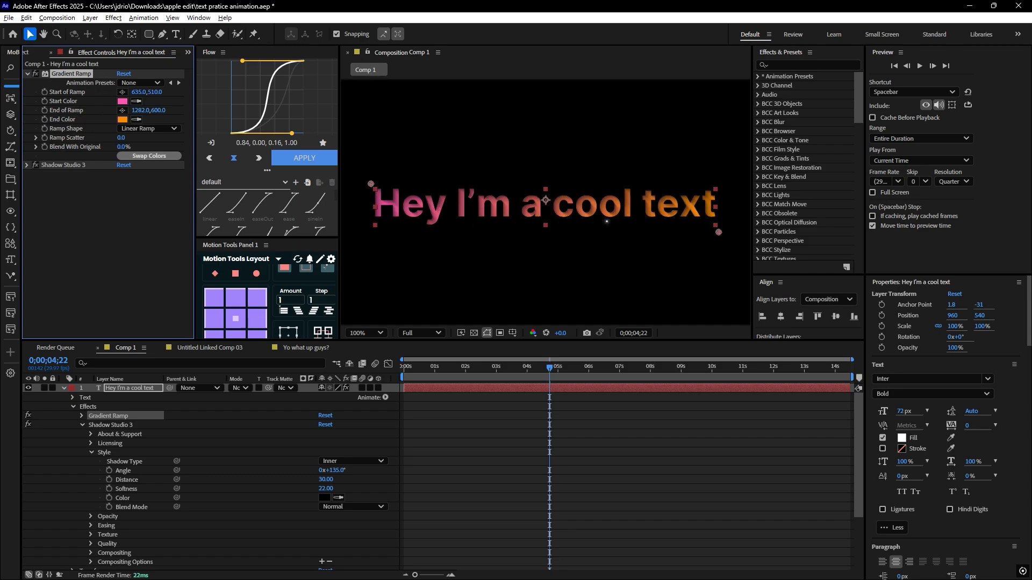
key(period)
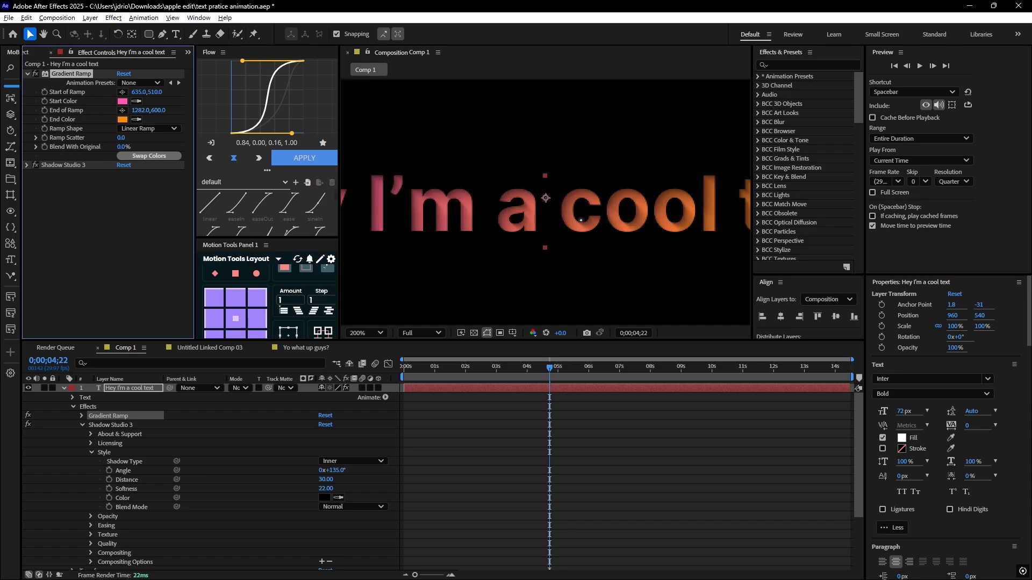
Apply Deep Glow to the "Hey I'm a cool text" layer and move it below Shadow Studio 3 in the effect order
key(comma)
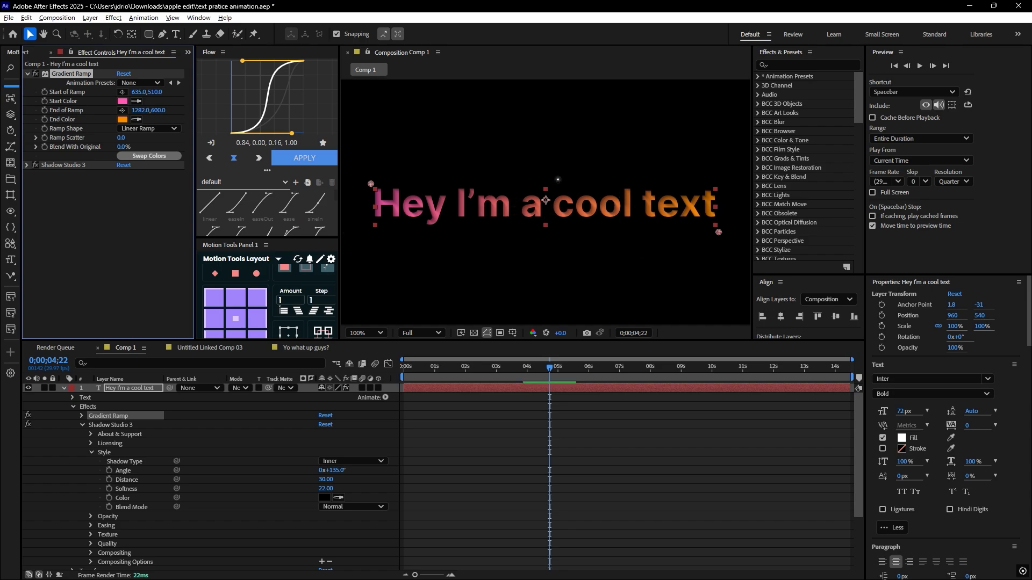
click(815, 65)
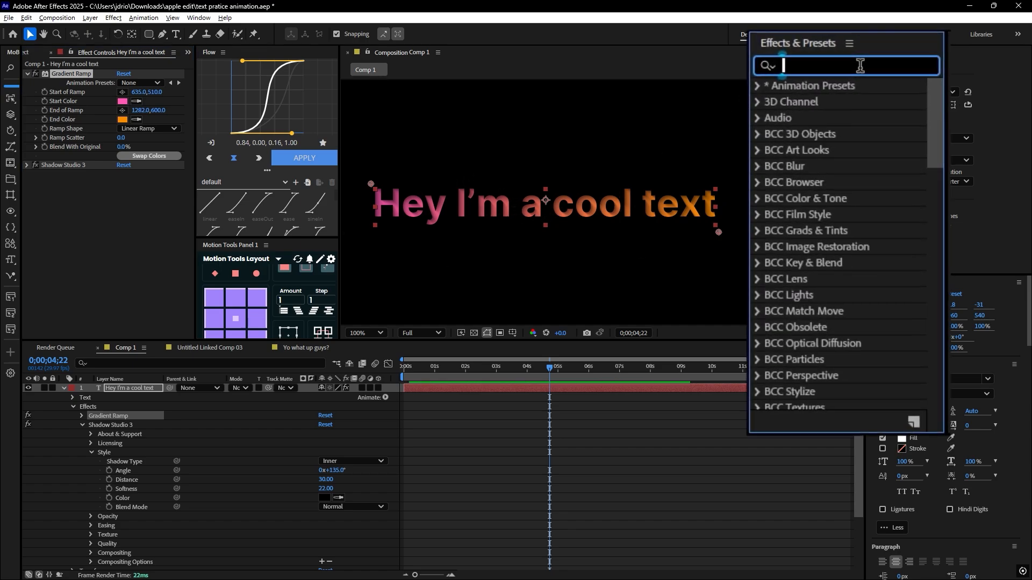
text(deep)
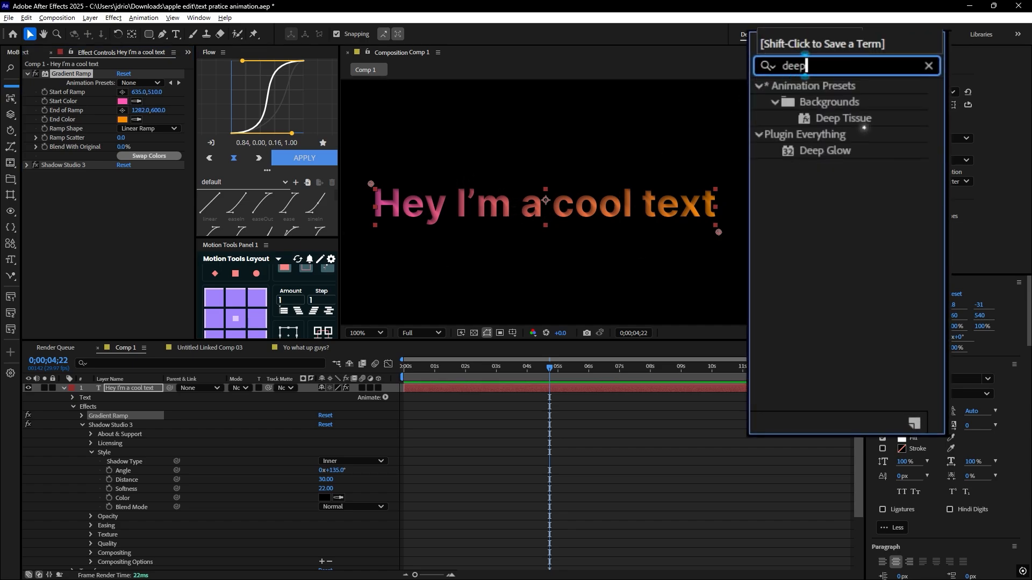
drag(845, 151, 121, 224)
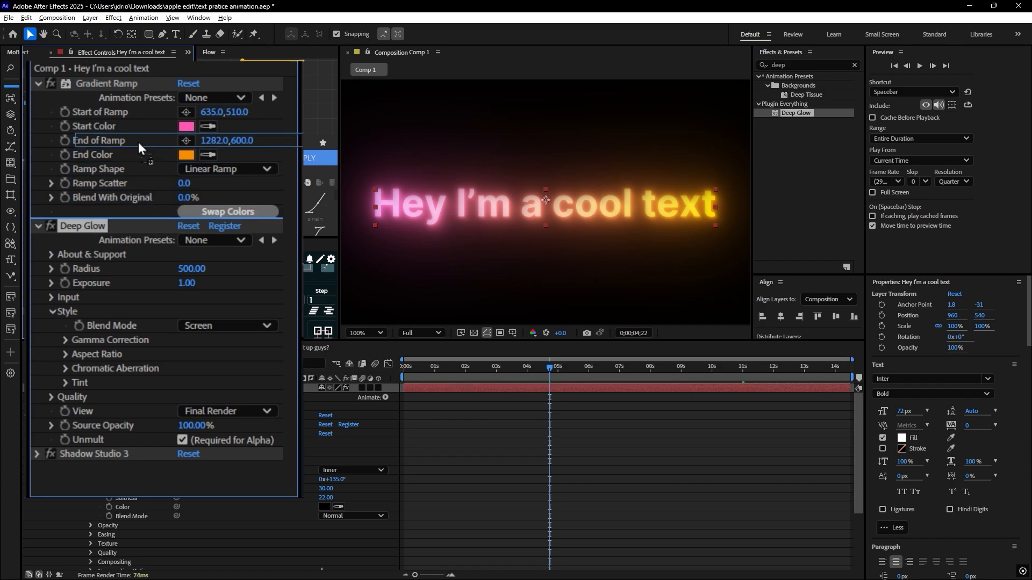
drag(115, 86, 108, 449)
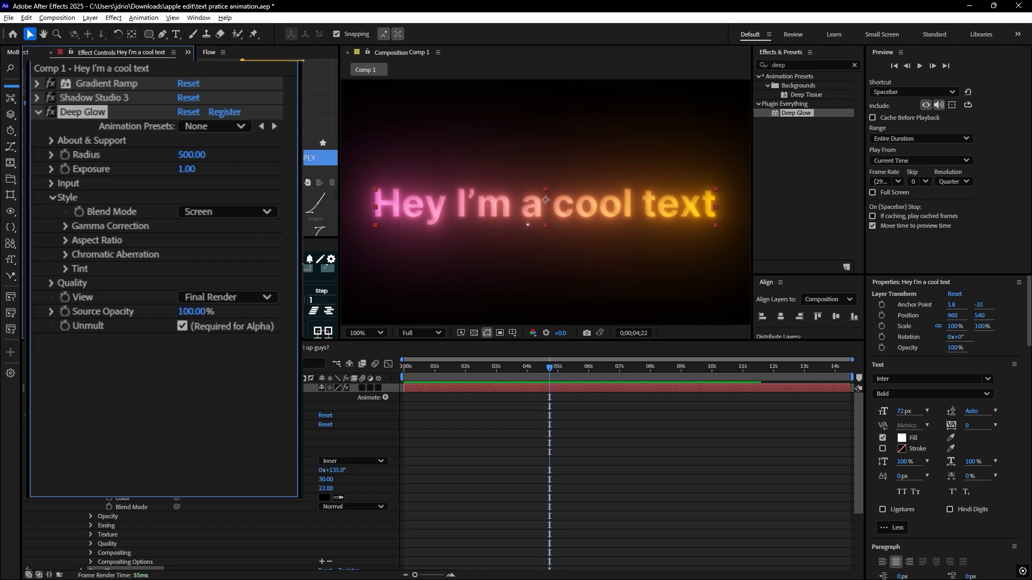
scroll(530, 226, up, 2)
scroll(497, 212, down, 2)
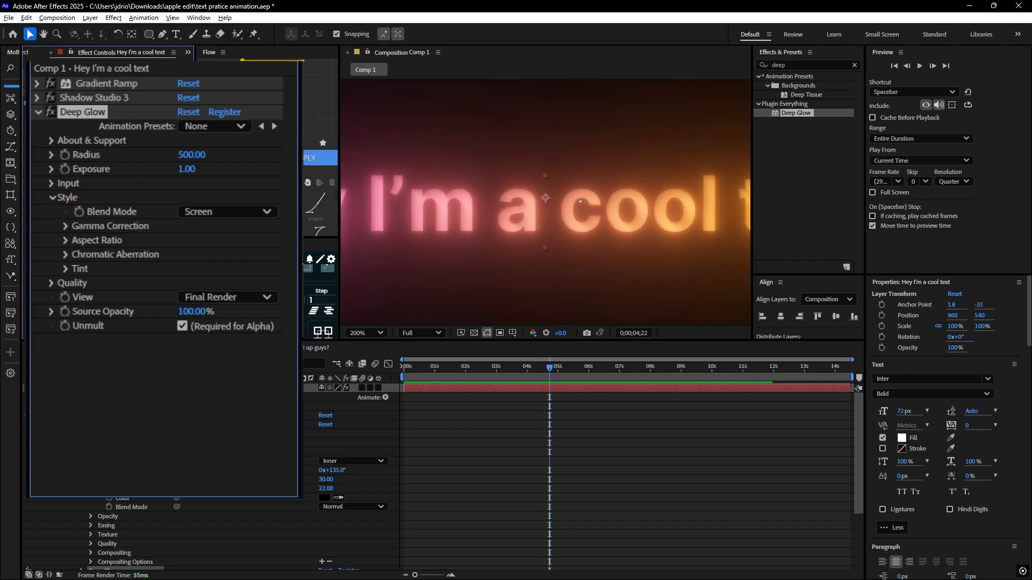
drag(88, 114, 89, 350)
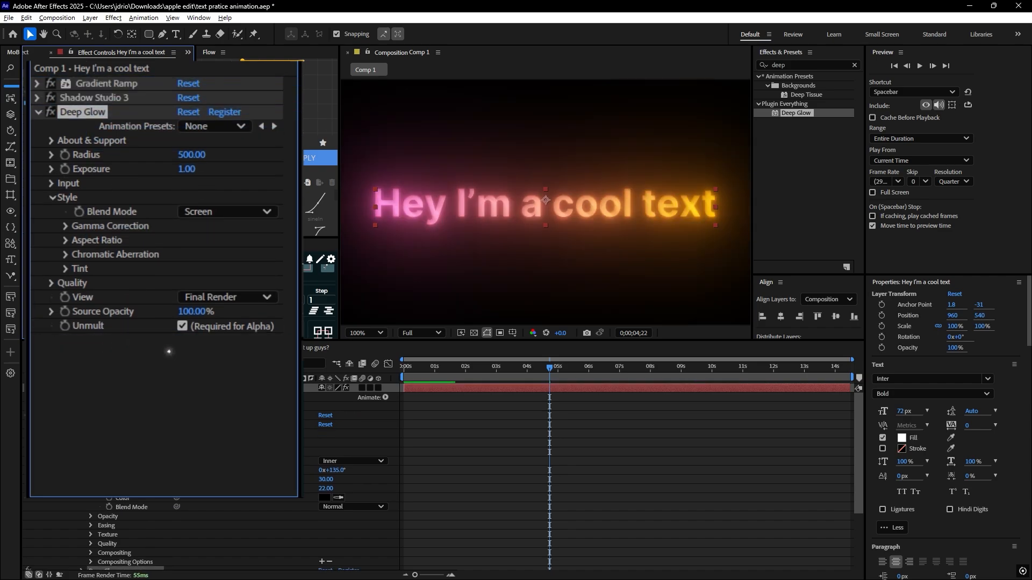
key(period)
key(comma)
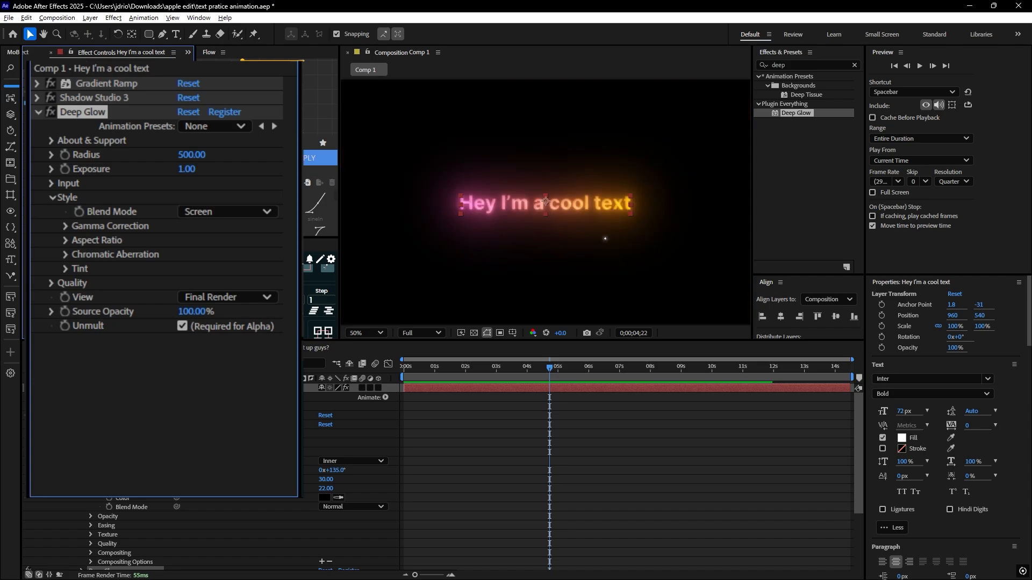
Keyframe Gradient Ramp's start and end points from about 5 to 7 seconds to swap the colors' sides, and preview the moving gradient
click(37, 84)
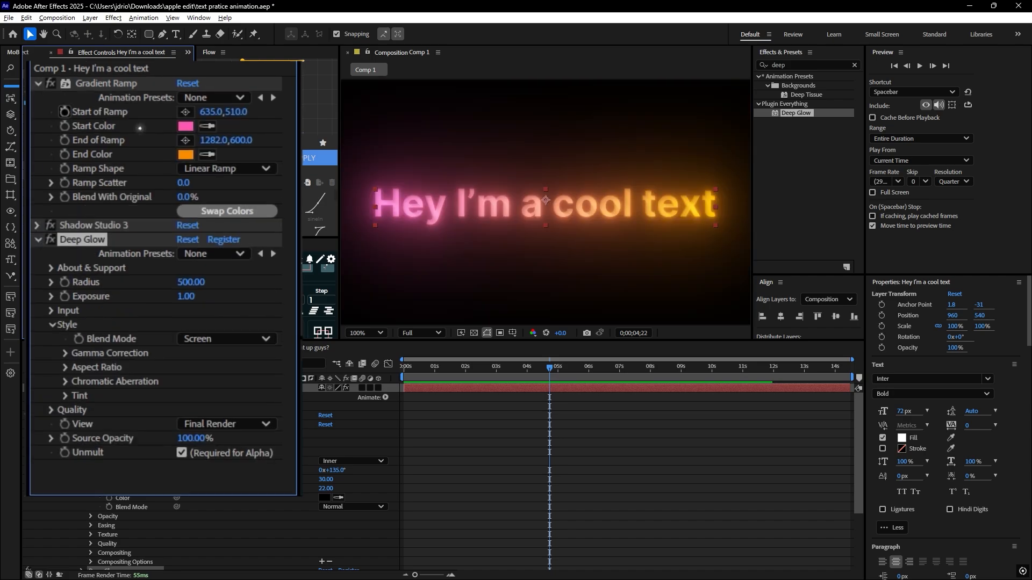
key(u)
key(space)
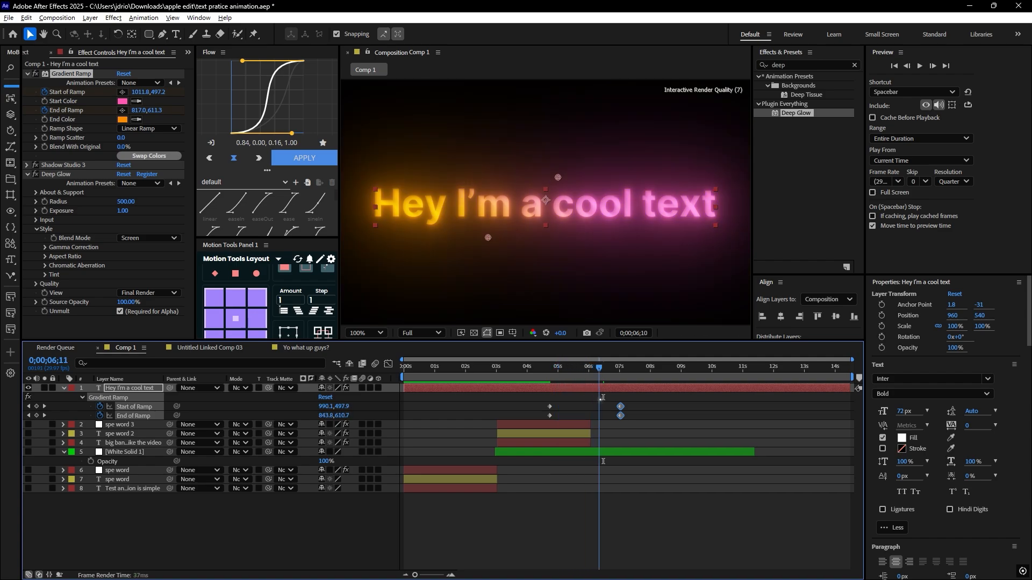
drag(554, 410, 569, 374)
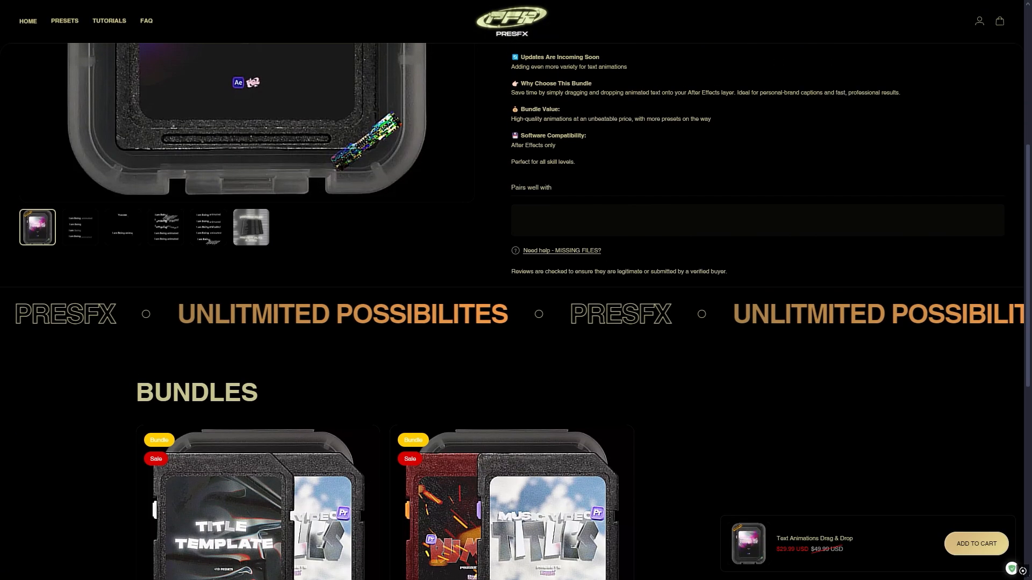
scroll(516, 301, up, 3)
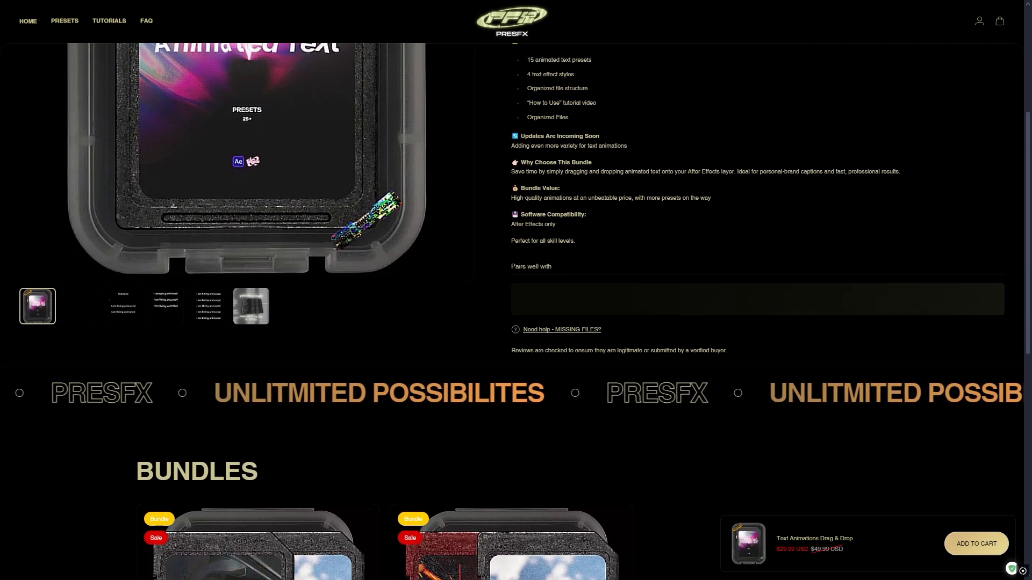
scroll(516, 301, up, 3)
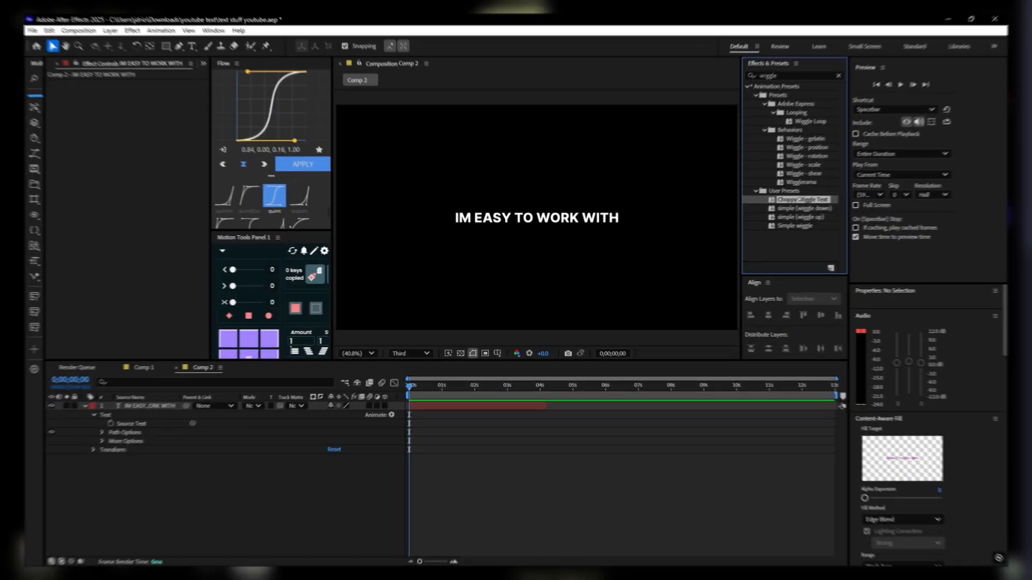
Apply the Choppy Wiggle Text preset to the "IM EASY TO WORK WITH" layer in the other project and preview it
drag(811, 199, 438, 405)
key(space)
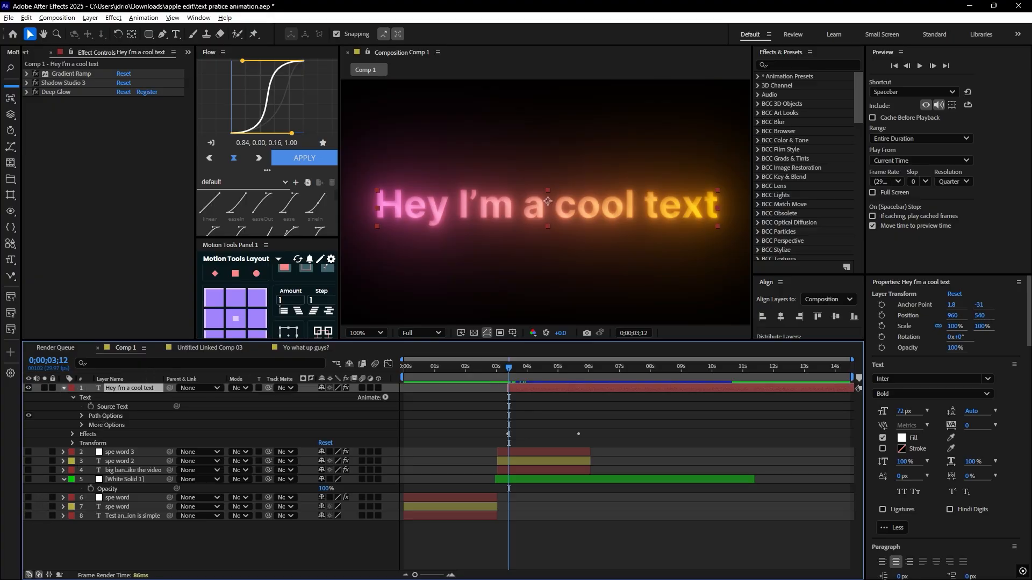
Add a text animator with Position and Opacity properties to the "Hey I'm a cool text" layer
click(64, 388)
click(64, 388)
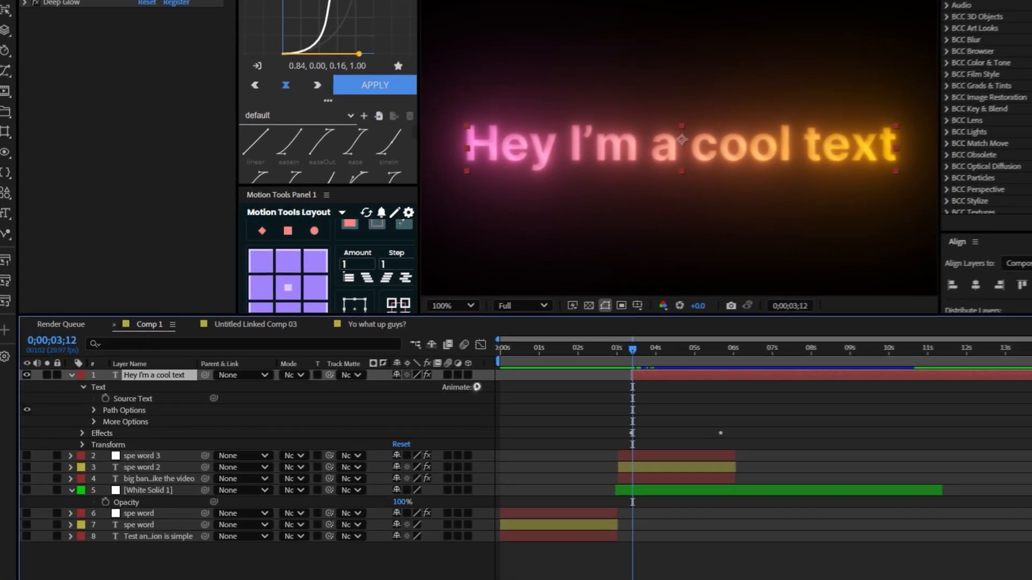
click(386, 397)
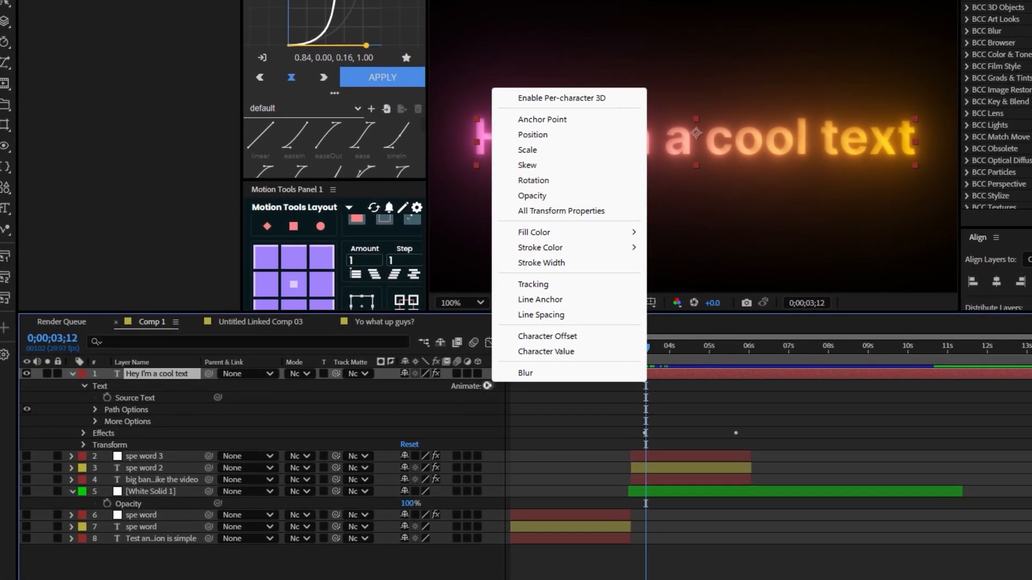
click(591, 137)
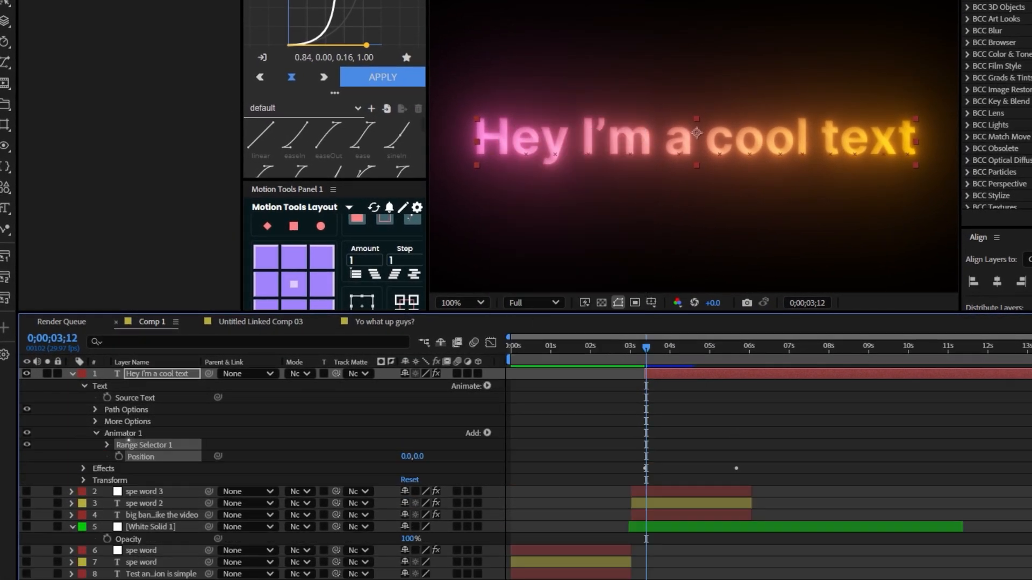
click(487, 432)
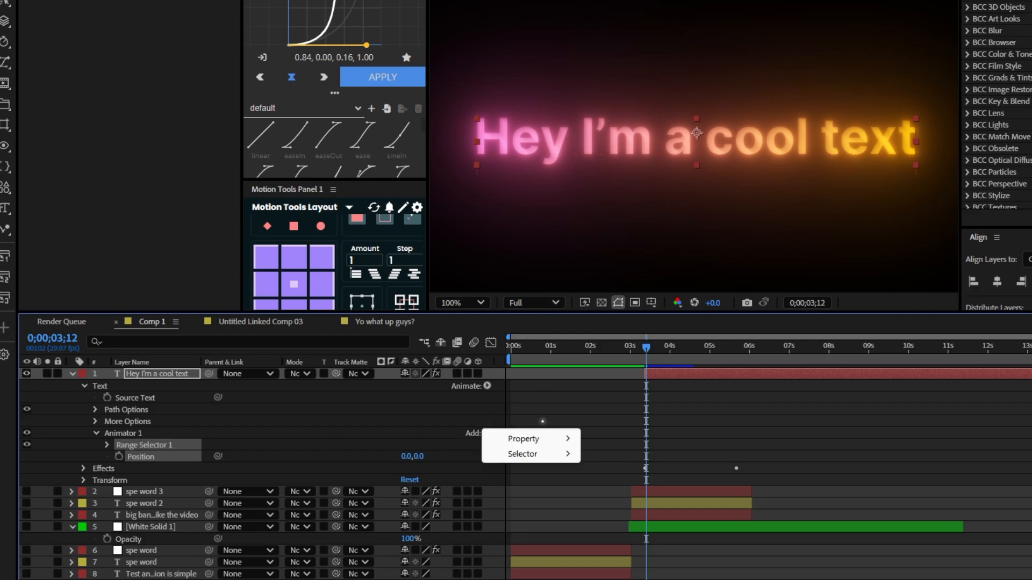
mouse_move(545, 438)
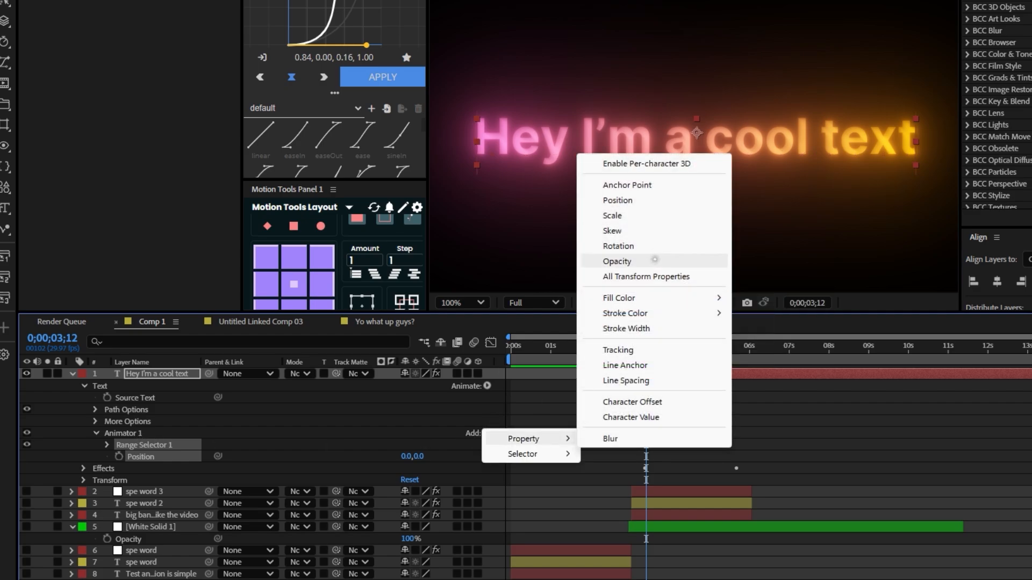
click(657, 263)
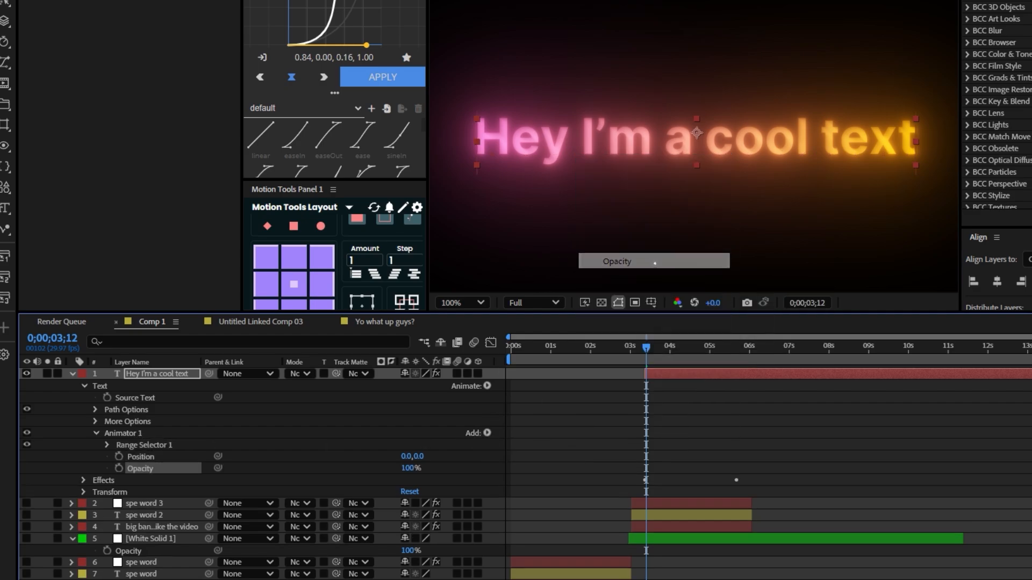
Keyframe Range Selector 1's Start at 0% at 0;00;03;12 and base the selector on Words
click(107, 445)
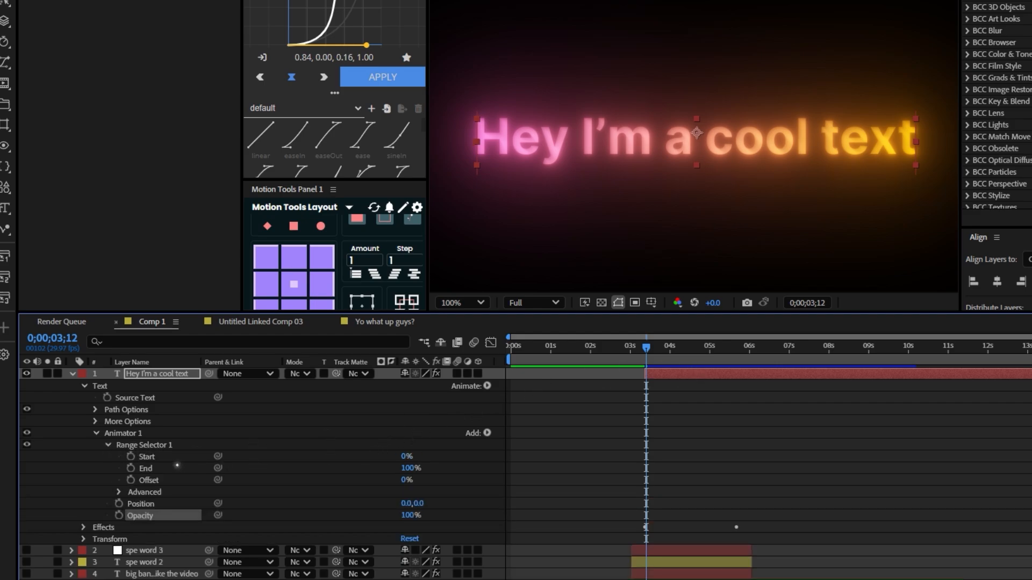
click(130, 457)
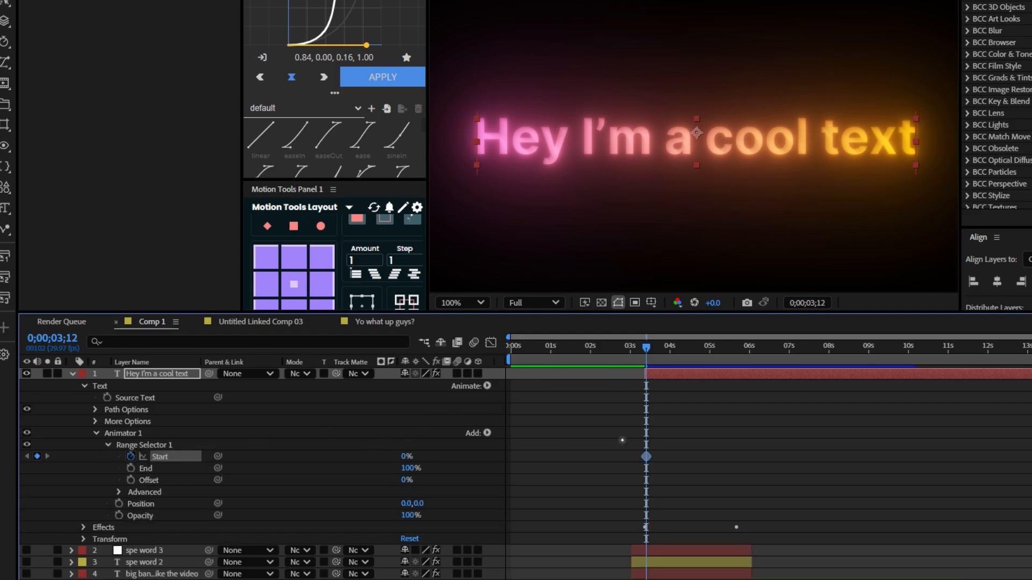
click(119, 491)
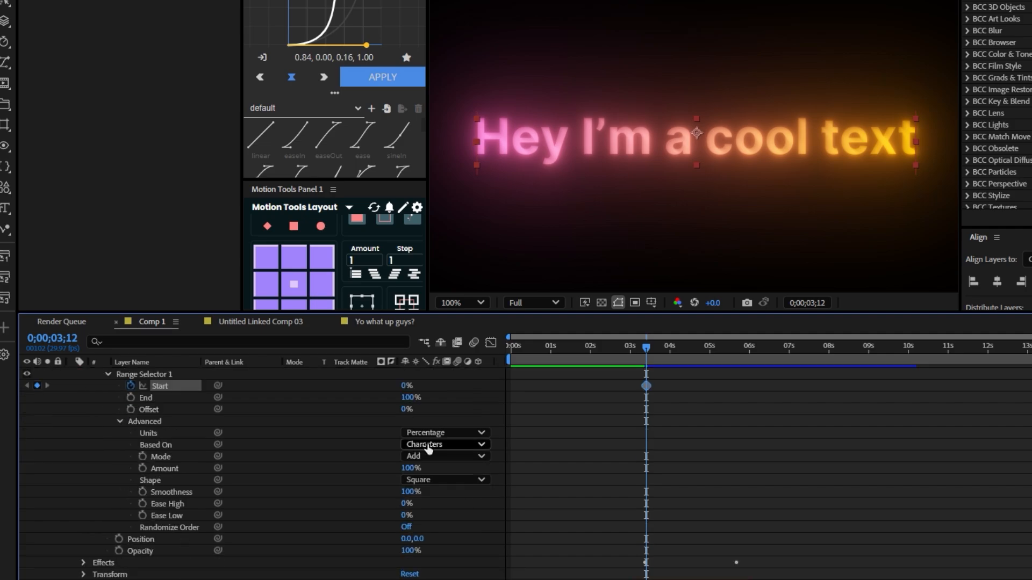
click(456, 445)
click(439, 490)
scroll(591, 473, up, 3)
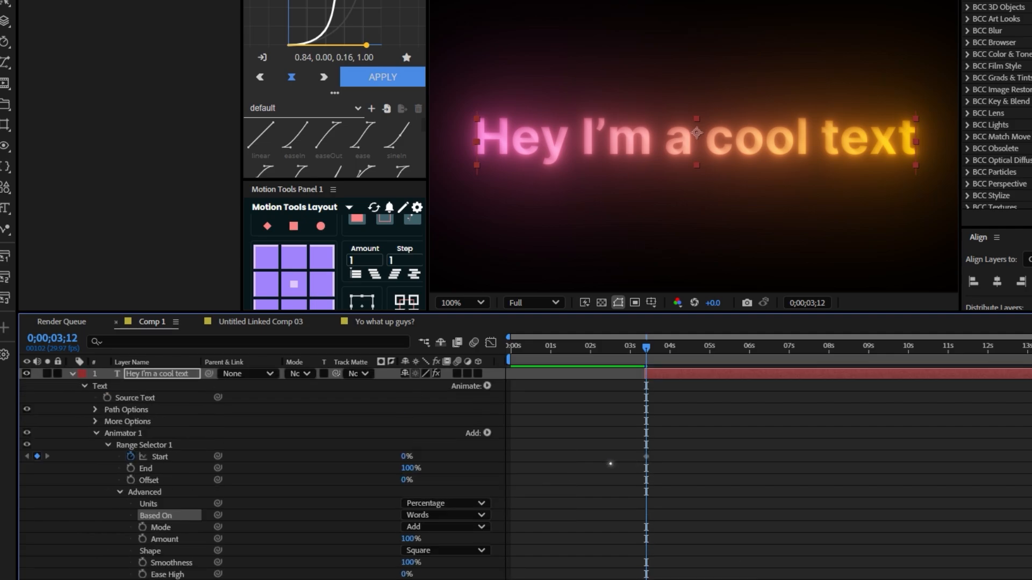
Base the range selector on Characters and preview the Start animation with a second keyframe at about 5 seconds
click(457, 516)
click(431, 529)
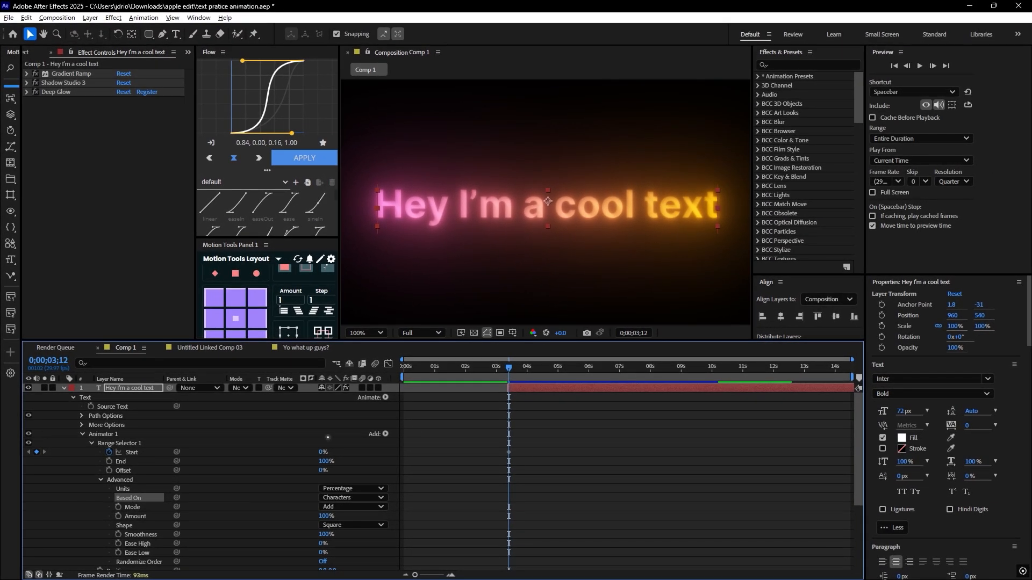
key(space)
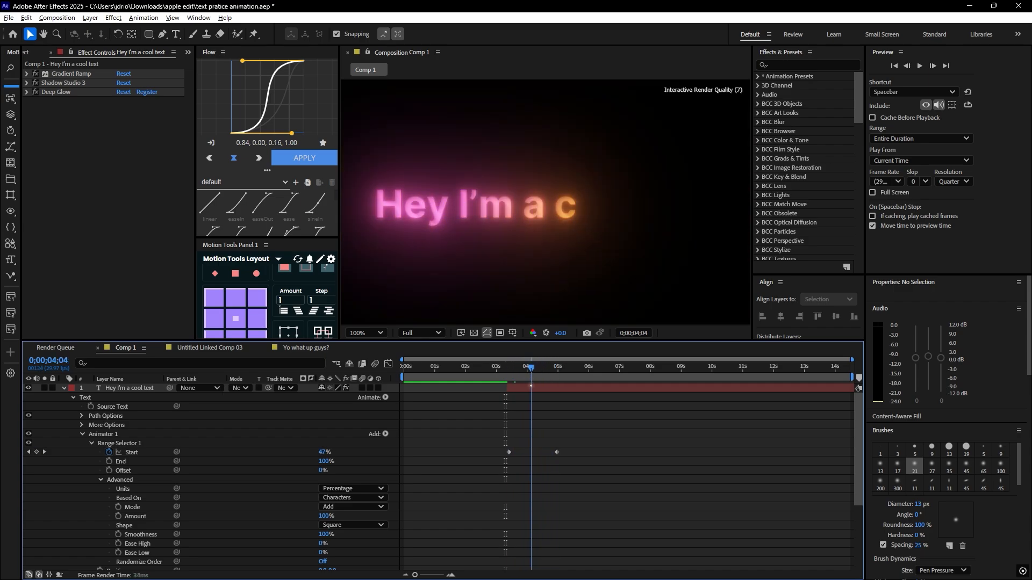
key(space)
Base the range selector on Words and scrub to 0;00;04;04 to check the word-by-word reveal
click(354, 498)
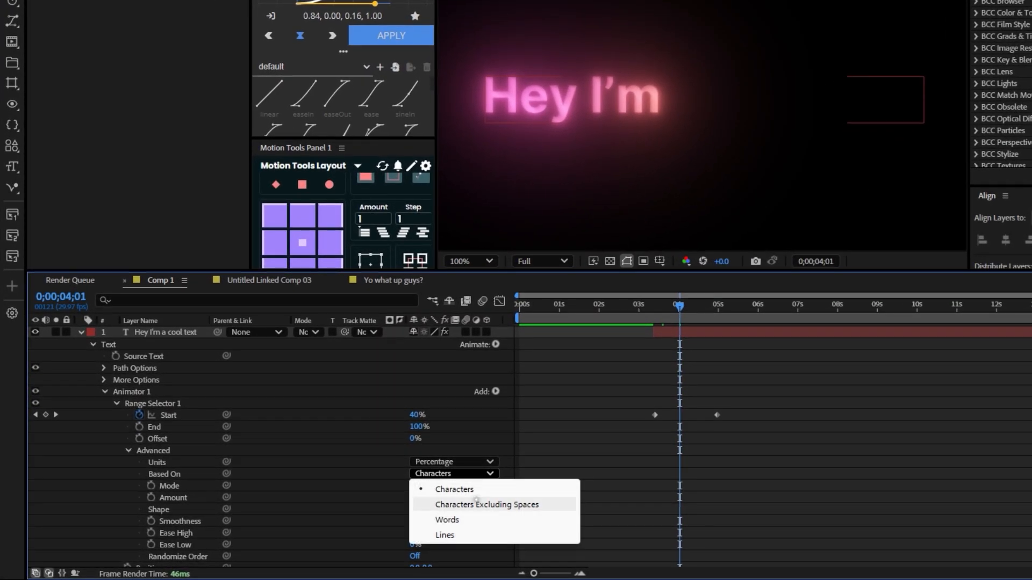
click(469, 520)
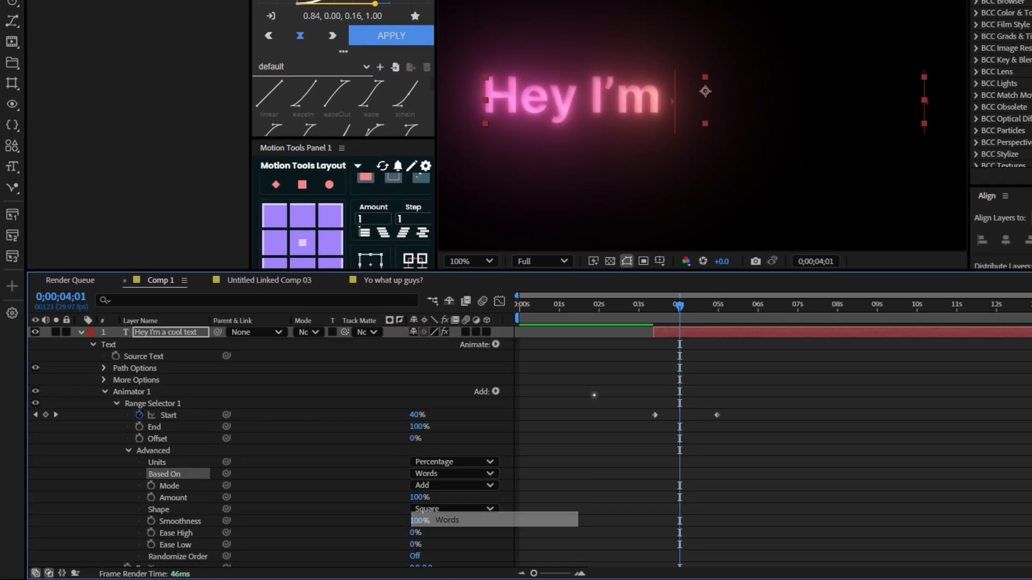
drag(678, 318, 684, 338)
Set the text animator's Opacity to 0% and its Position to 0, 45
scroll(370, 427, down, 3)
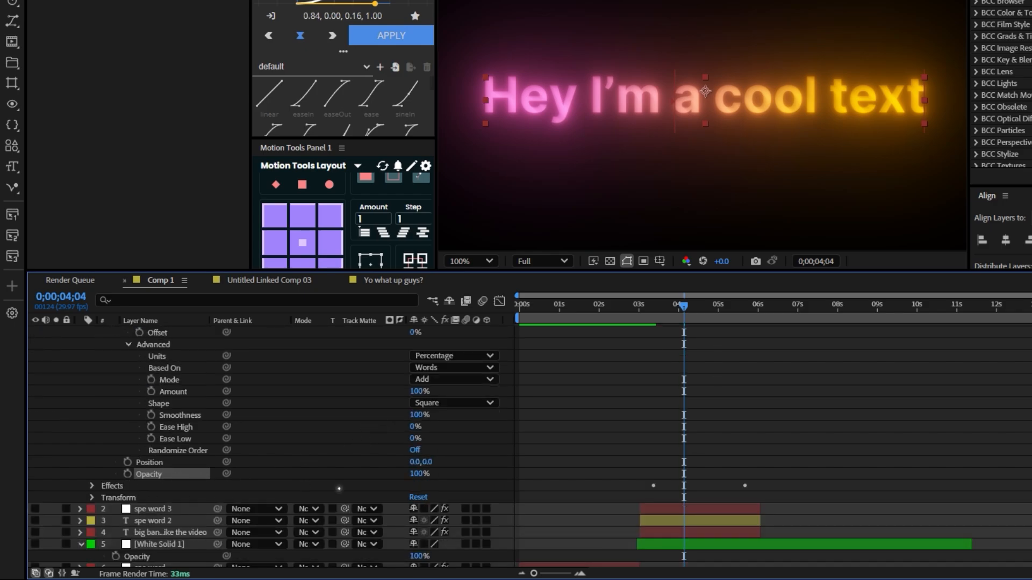
drag(415, 480, 316, 485)
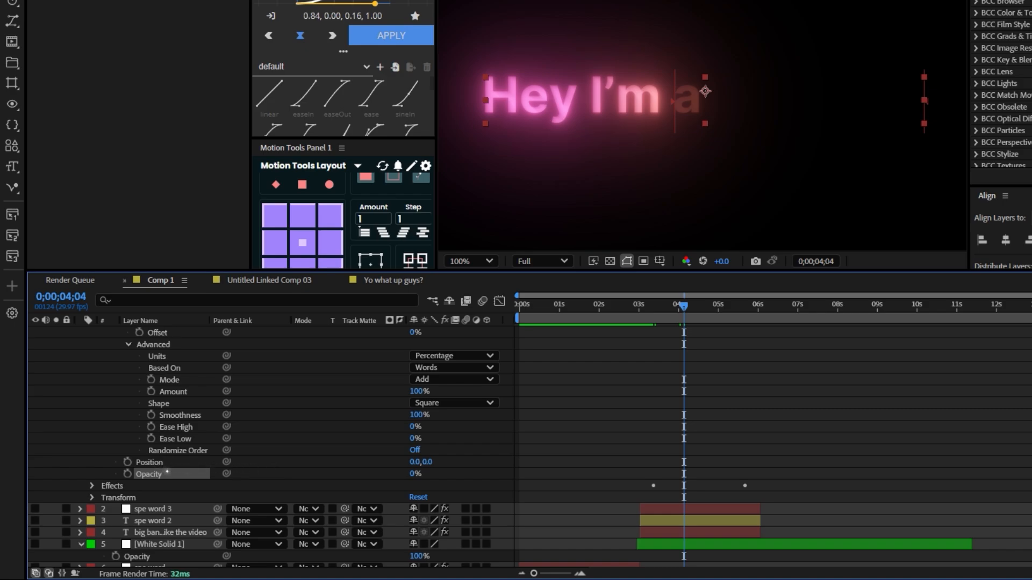
drag(426, 462, 457, 467)
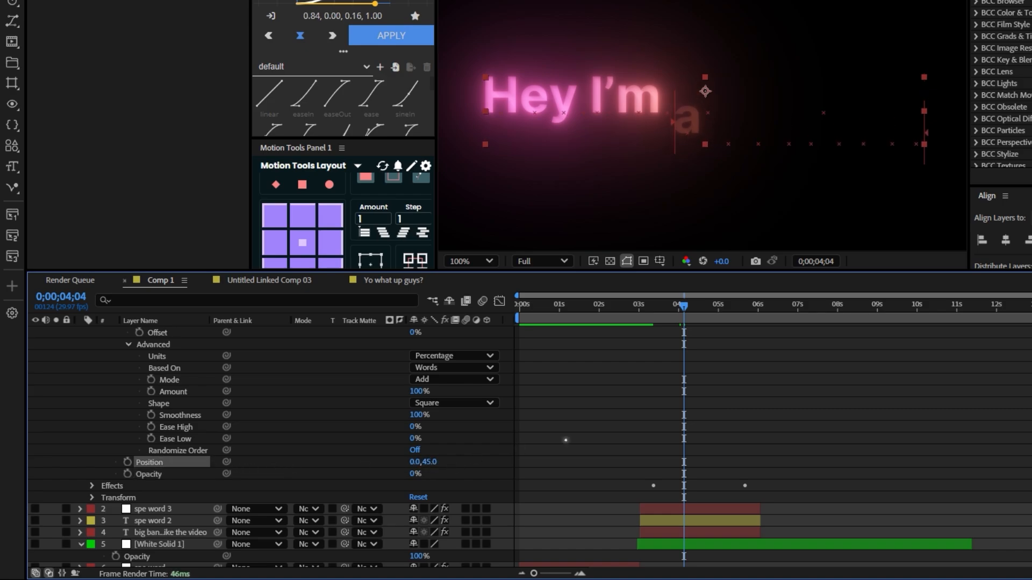
Apply Easy Ease to both Start keyframes and reshape their speed curve to peak early with a long slowdown
scroll(706, 437, up, 3)
drag(666, 309, 633, 336)
drag(772, 384, 640, 427)
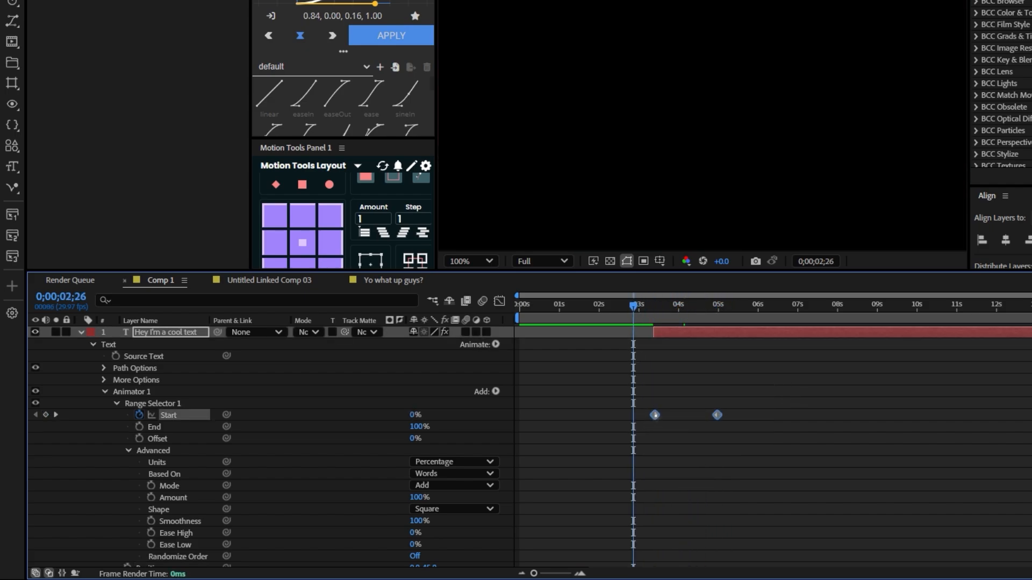
right_click(654, 415)
mouse_move(728, 407)
click(865, 450)
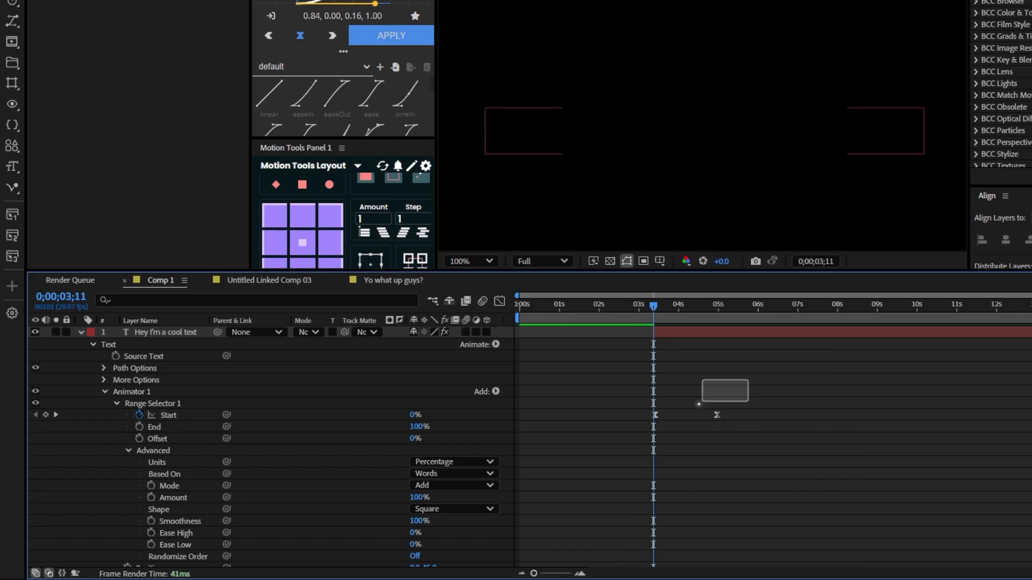
key(shift+F3)
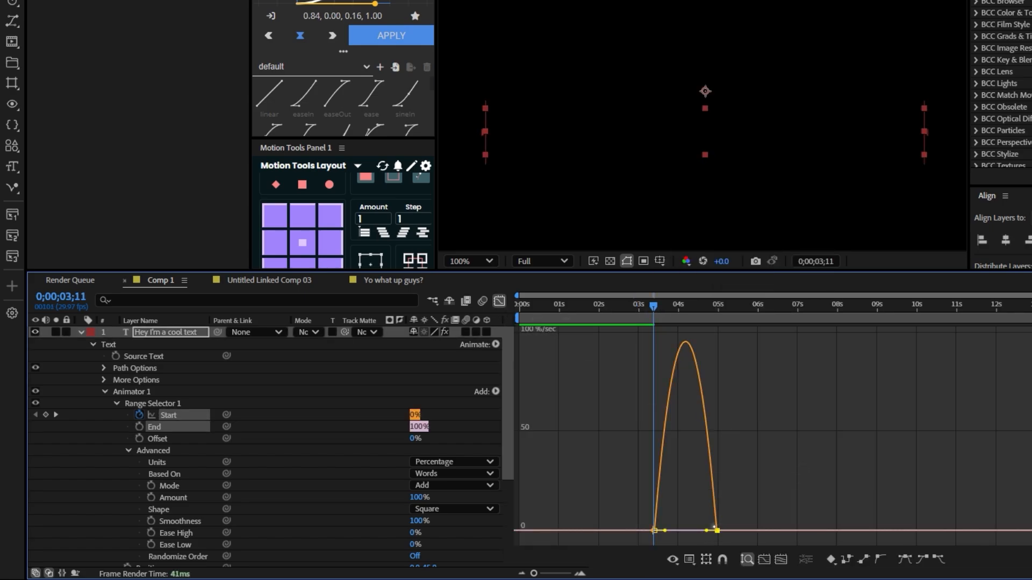
drag(706, 530, 685, 531)
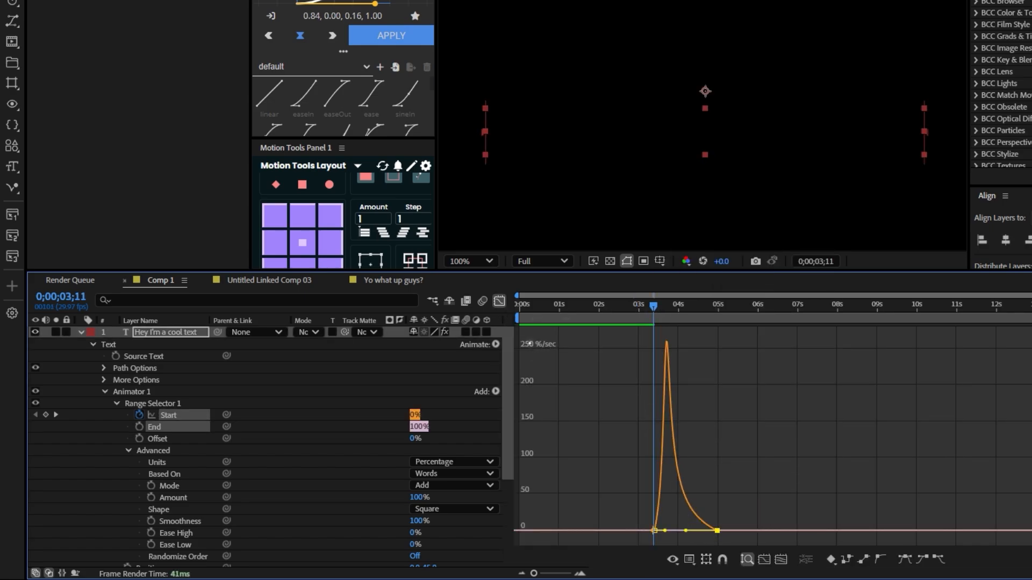
Enable motion blur on the "Hey I'm a cool text" layer and preview the eased word-by-word reveal
click(464, 332)
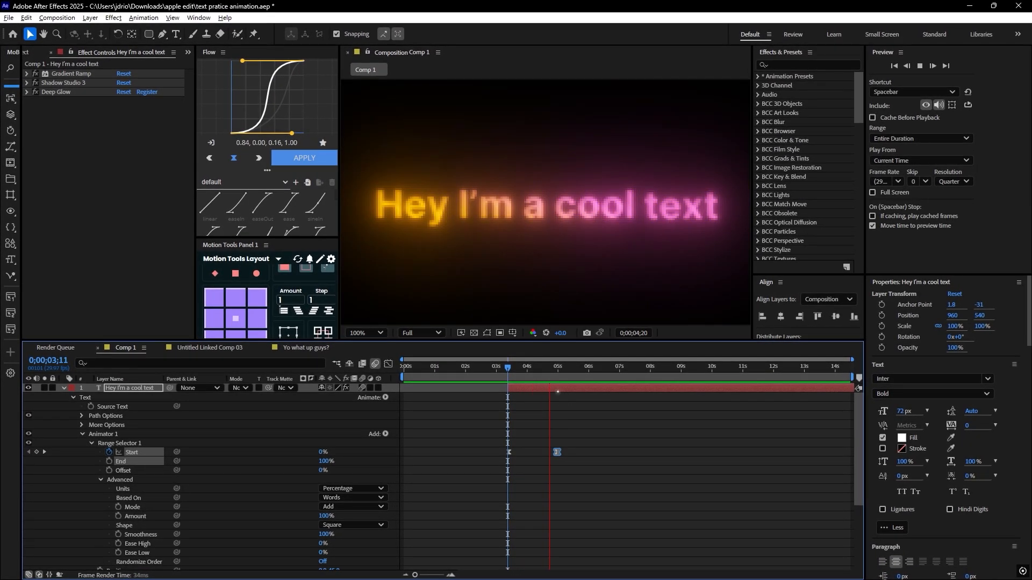
key(space)
key(space)
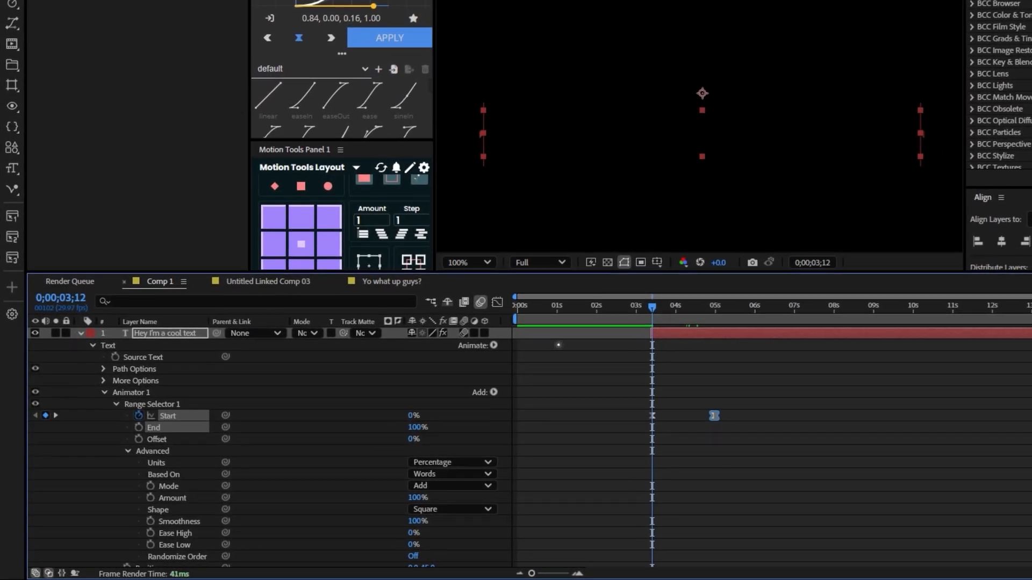
Add a second text animator with a Position property to the text layer and start keyframing its Position at 0;00;03;11
click(493, 345)
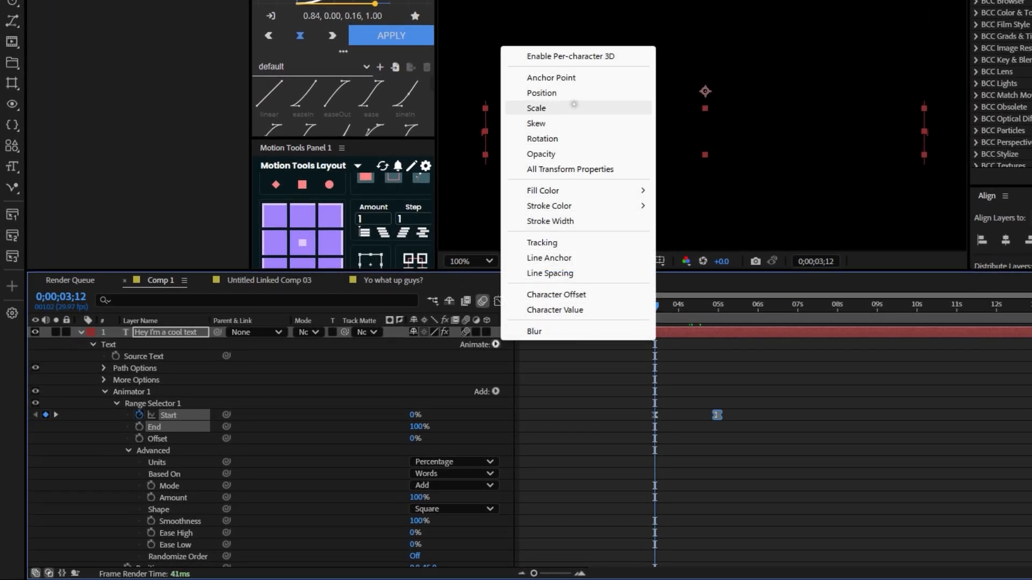
click(542, 93)
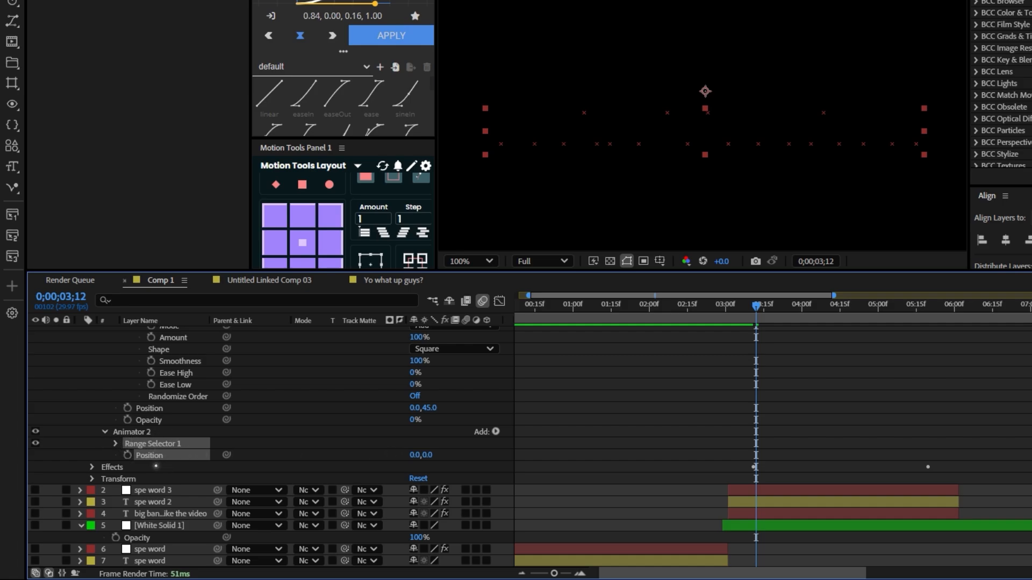
click(128, 455)
scroll(700, 462, up, 2)
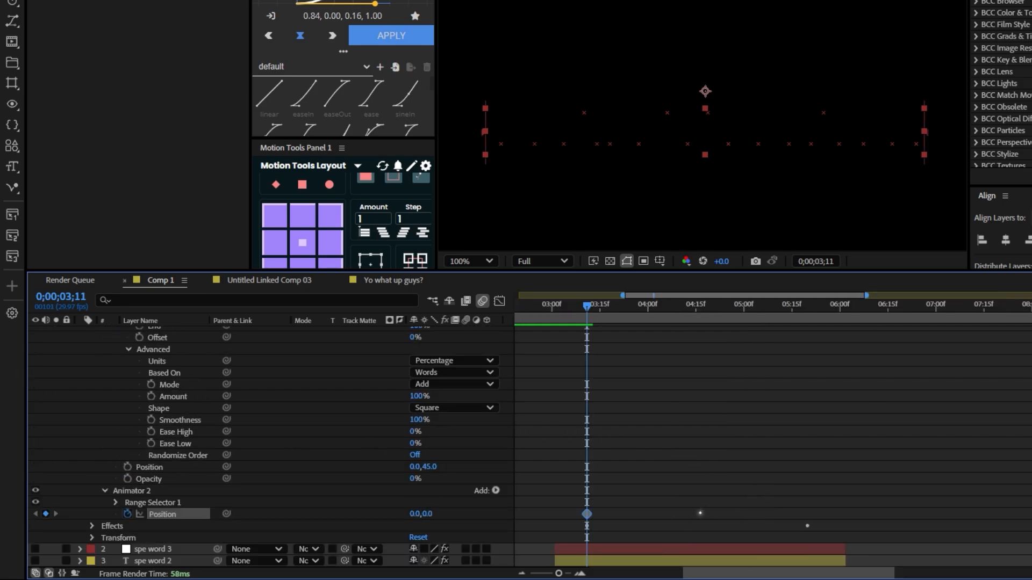
scroll(537, 500, down, 2)
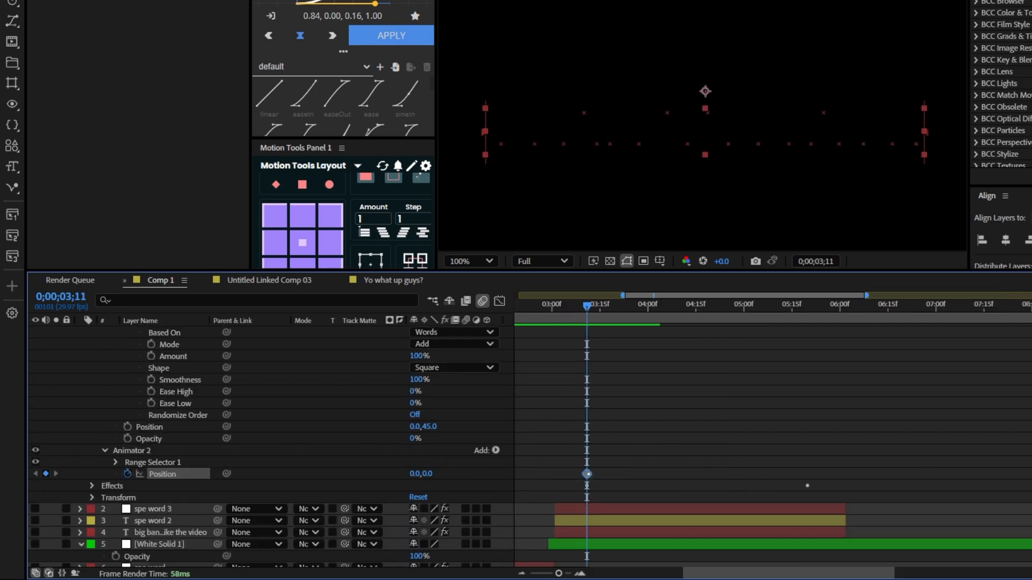
Place Animator 2's ending Position keyframe at about 0;00;04;15, set the starting one to 93, 0, and Easy Ease both
drag(587, 474, 693, 474)
drag(416, 480, 477, 477)
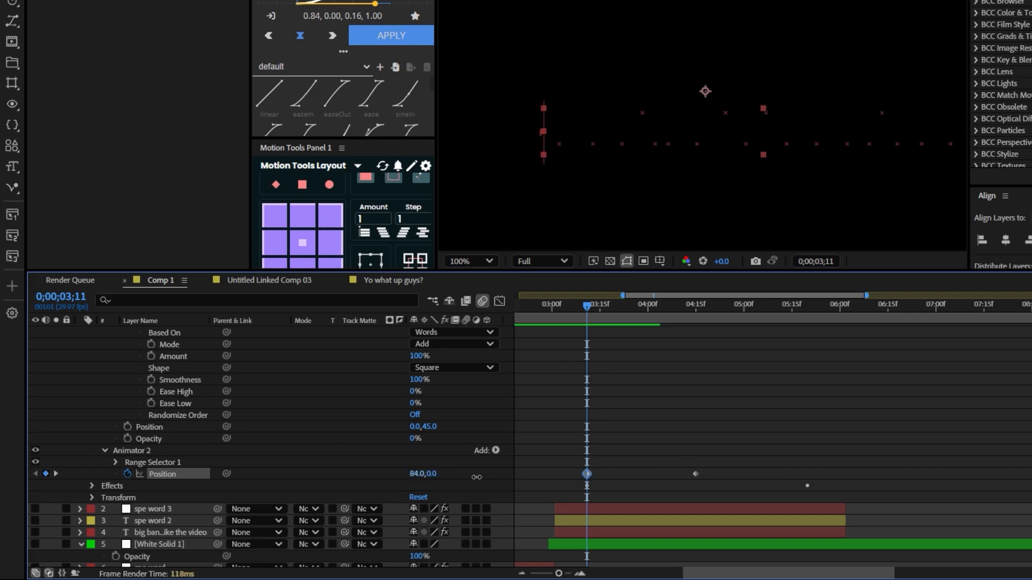
right_click(583, 477)
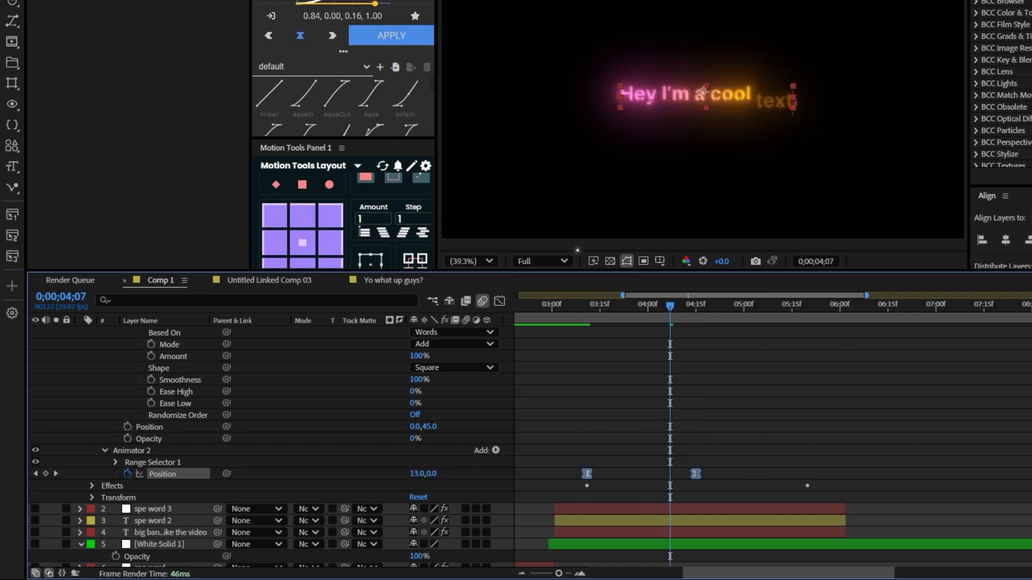
Preview the text's horizontal slide from 0;00;03;11
key(slash)
click(588, 313)
key(space)
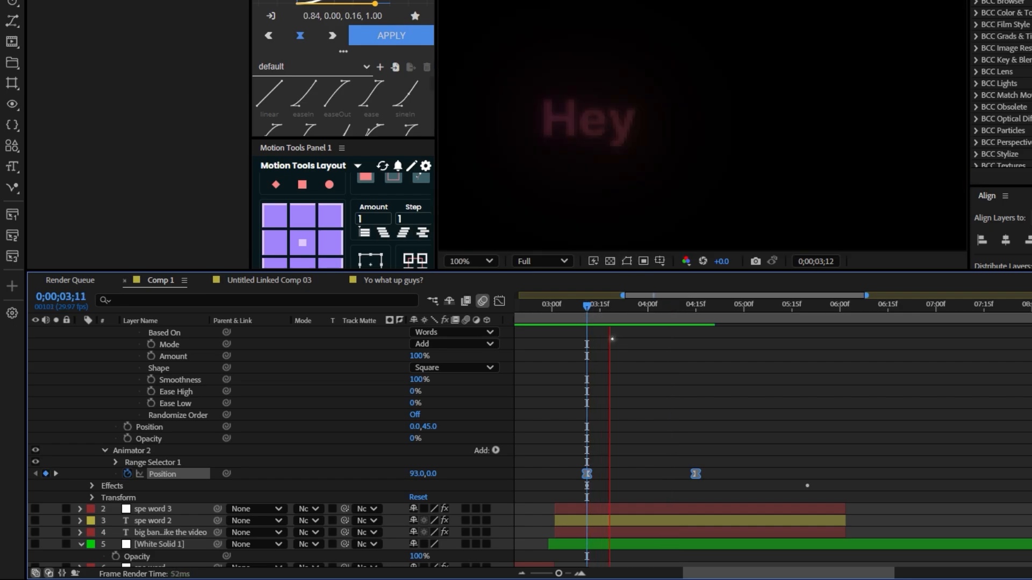
key(space)
Move Animator 2's ending Position keyframe to about 0;00;04;03, lengthen the slowdown in its speed curve and preview the motion
click(658, 384)
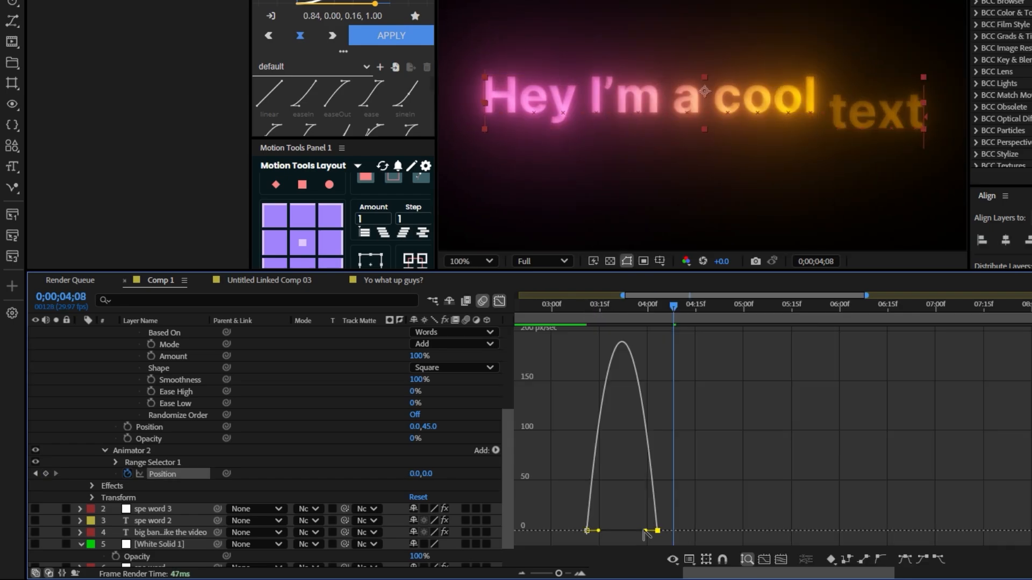
drag(646, 531, 621, 532)
click(499, 301)
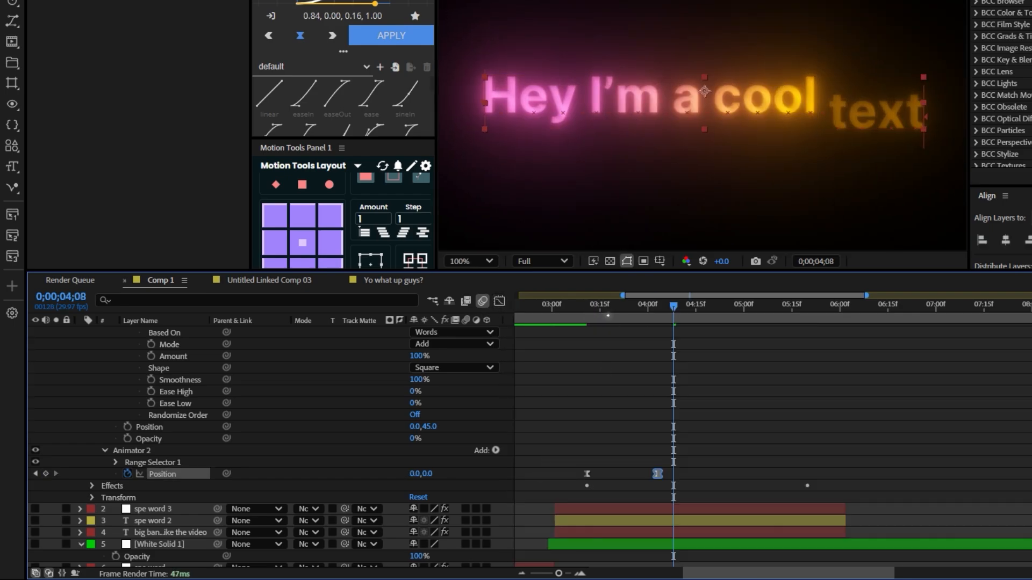
click(584, 309)
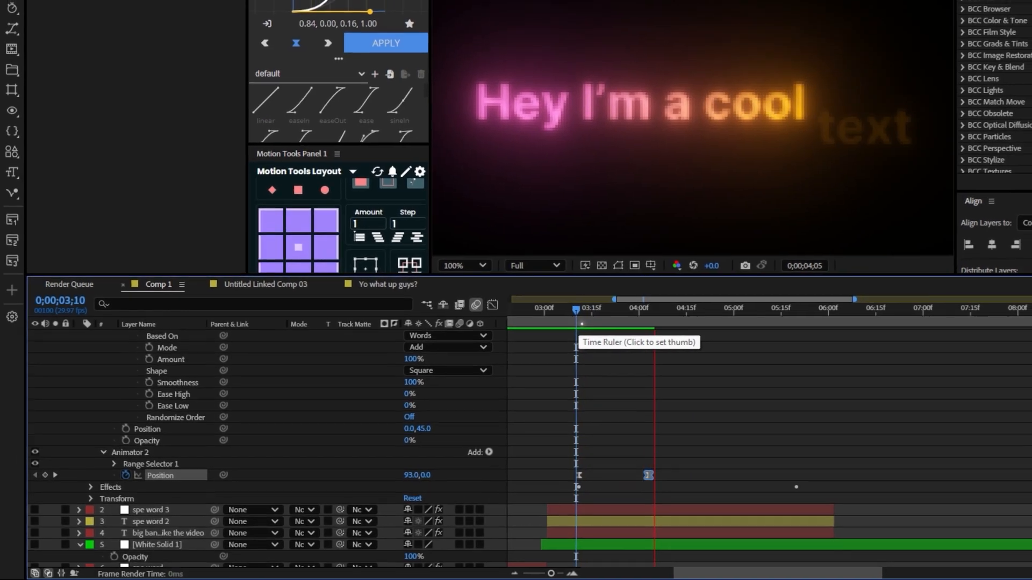
key(space)
key(Delete)
key(shift+/)
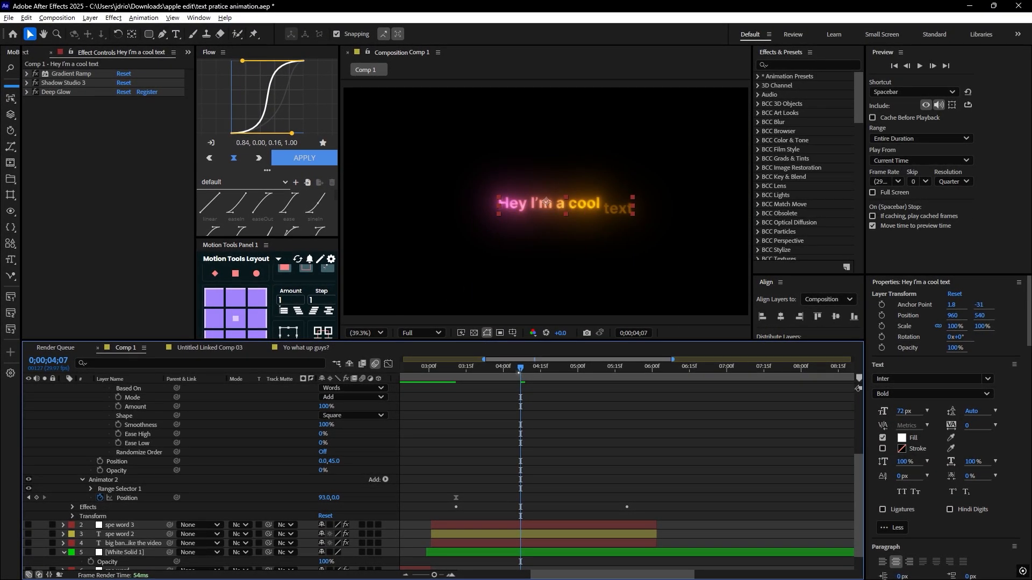
drag(518, 372, 458, 372)
key(ctrl+z)
Play back the text reveal from 0;00;03;07 to check the slide together with the word animation
click(447, 371)
key(space)
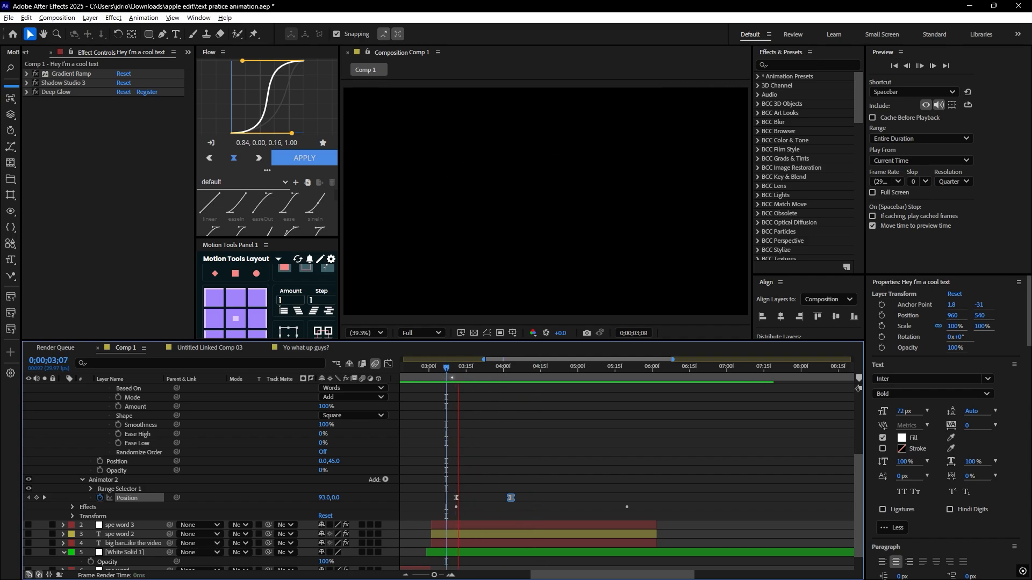
key(space)
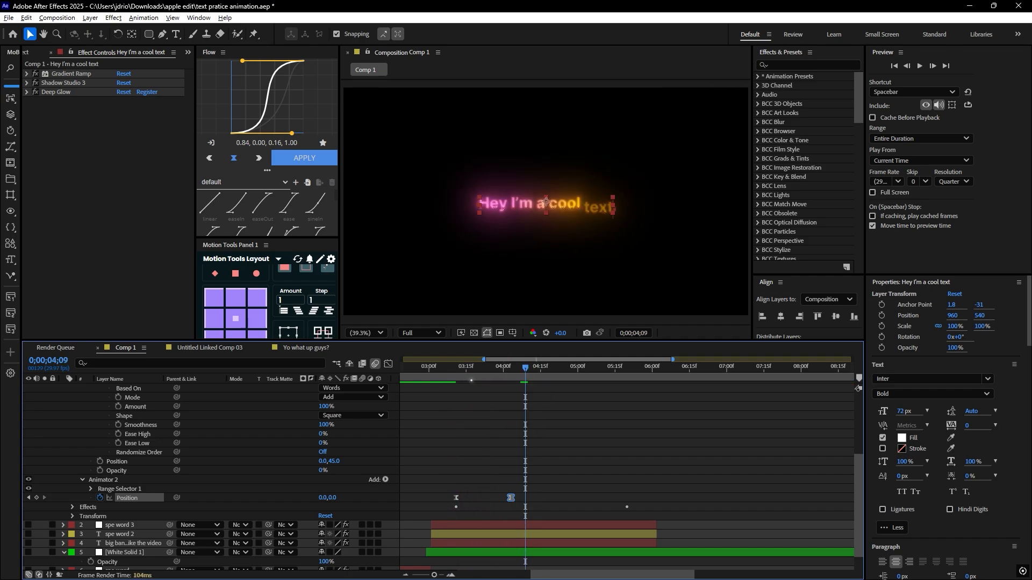